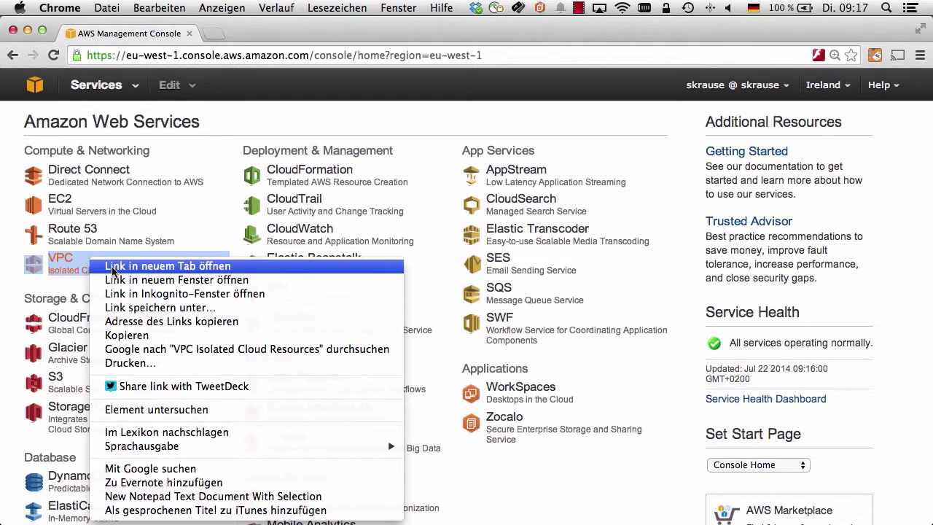
# Step: Open the VPC console in a new tab and start the wizard for a VPC with public and private subnets
pyautogui.click(112, 267)
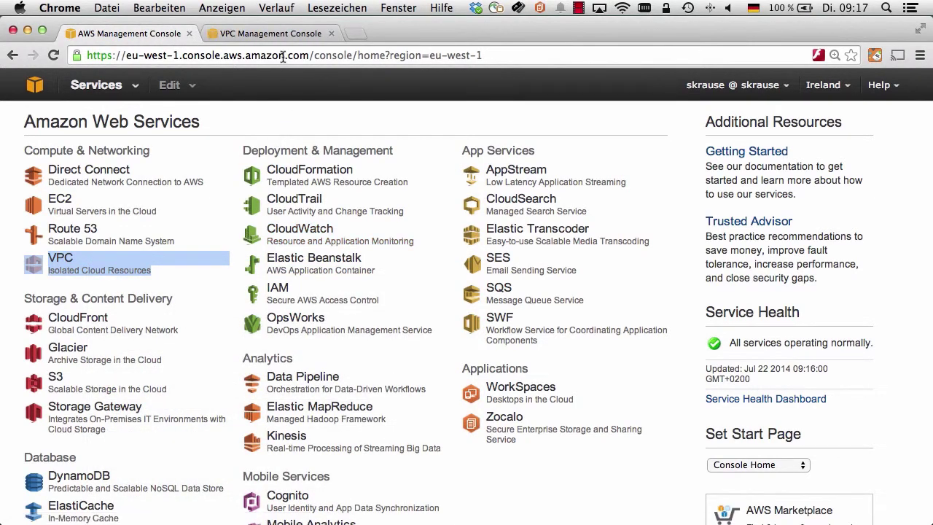
pyautogui.click(278, 33)
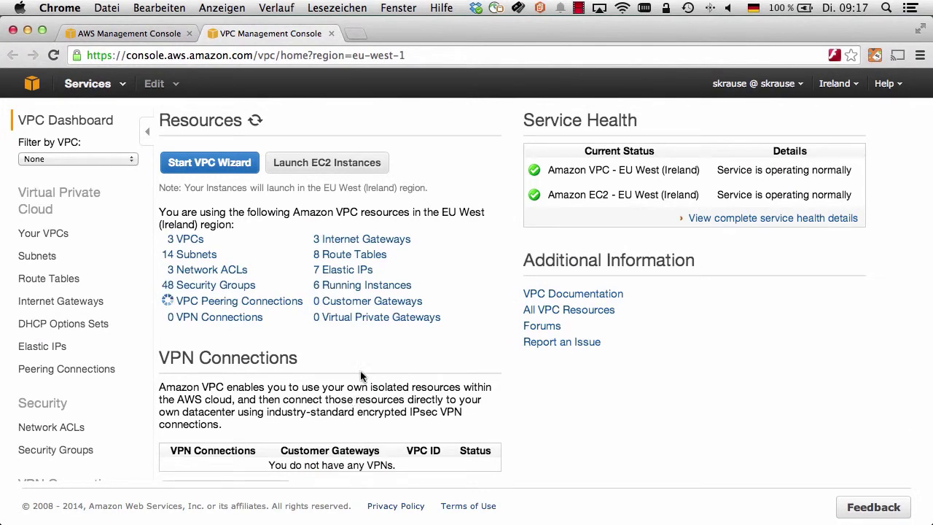
pyautogui.click(212, 164)
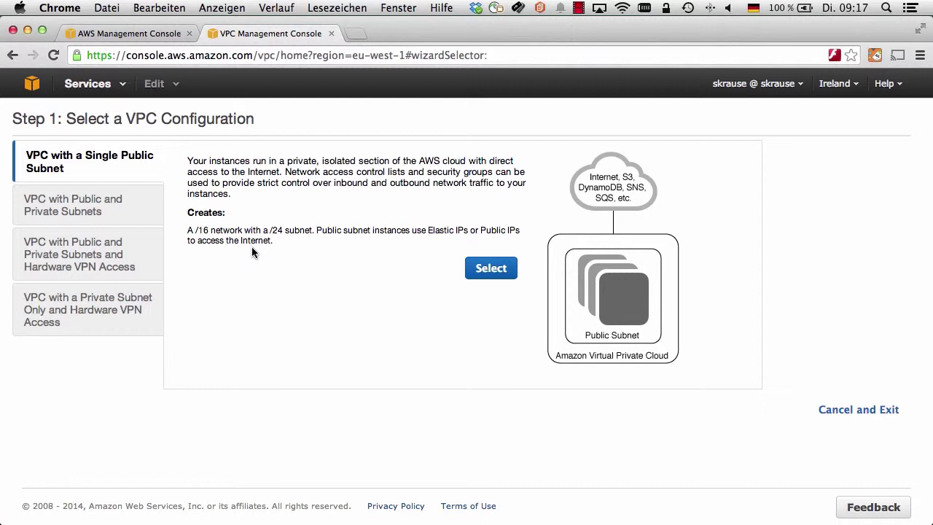
pyautogui.click(56, 208)
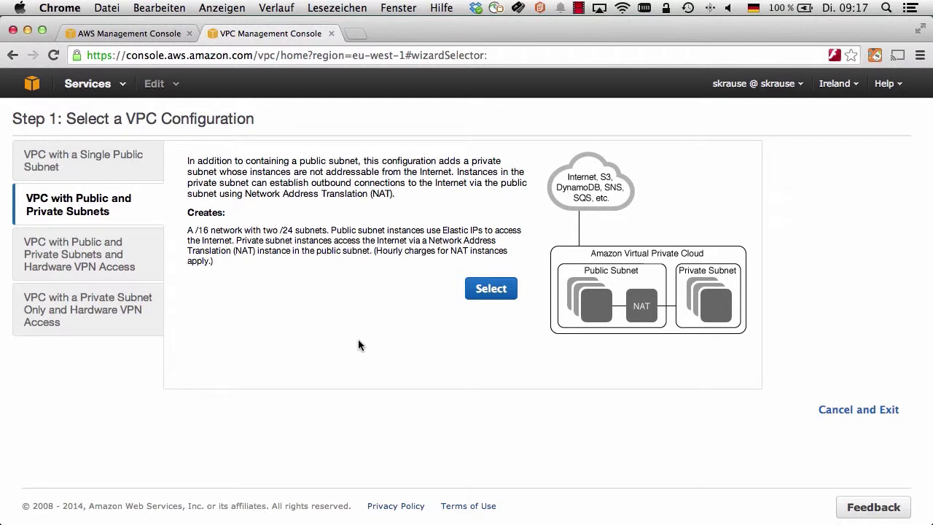
pyautogui.click(489, 292)
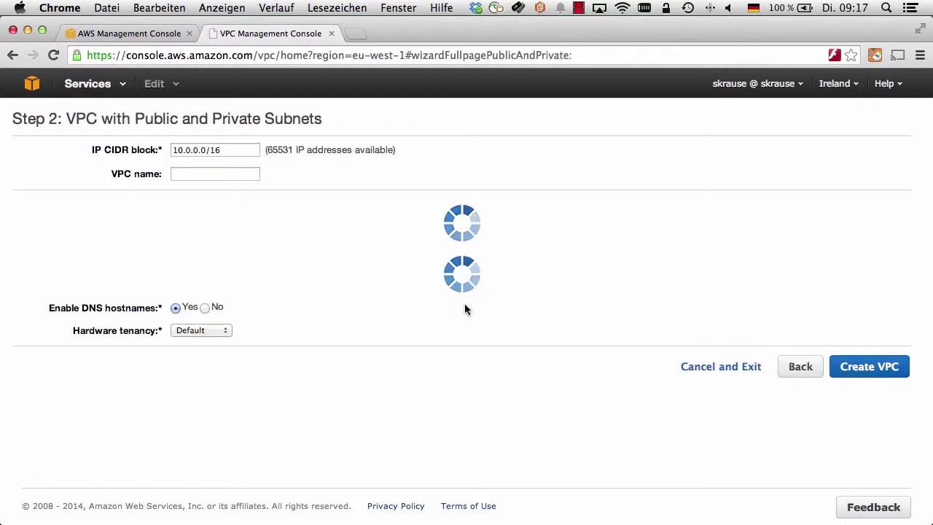
# Step: Set the VPC CIDR block to 10.5.0.0/16 and name it 'Workspaces Clouddemo'
pyautogui.click(182, 150)
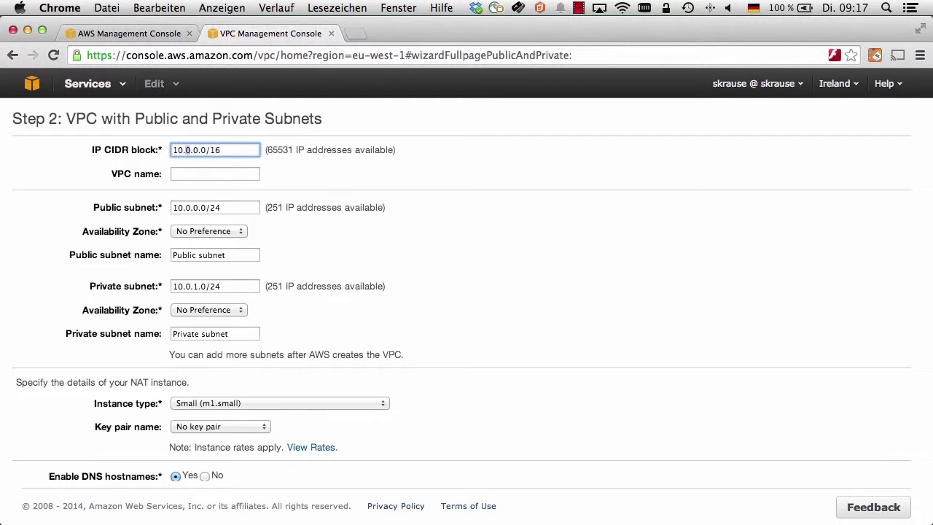
pyautogui.doubleClick(187, 150)
pyautogui.write('5')
pyautogui.click(219, 177)
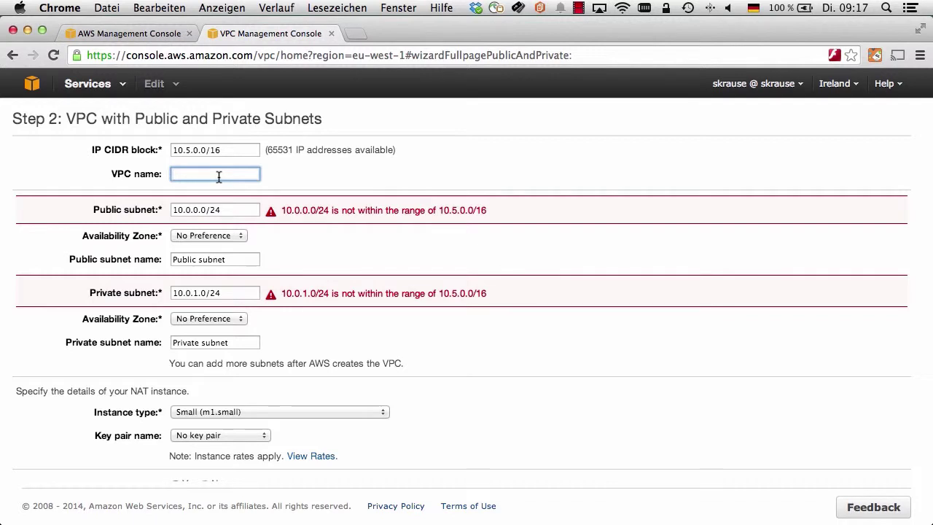
pyautogui.write('Wo')
pyautogui.write('rkspaces Clouddemo')
# Step: Set the public subnet to 10.5.10.0/24, named 'Public NAT subnet', in eu-west-1a
pyautogui.click(200, 210)
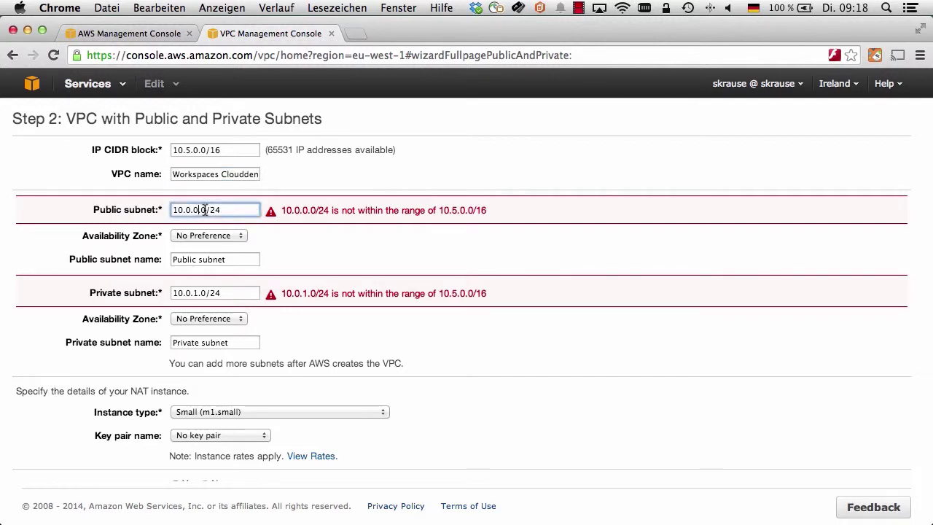
pyautogui.press('Left')
pyautogui.press('Left')
pyautogui.press('Left')
pyautogui.press('Left')
pyautogui.press('Left')
pyautogui.press('BackSpace')
pyautogui.write('5')
pyautogui.click(197, 210)
pyautogui.press('BackSpace')
pyautogui.write('10')
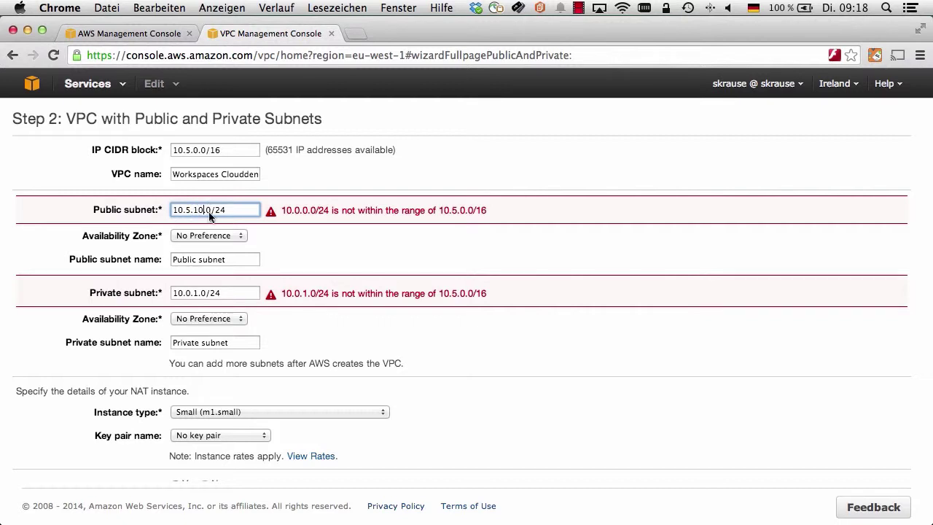
pyautogui.click(198, 258)
pyautogui.write('NAT')
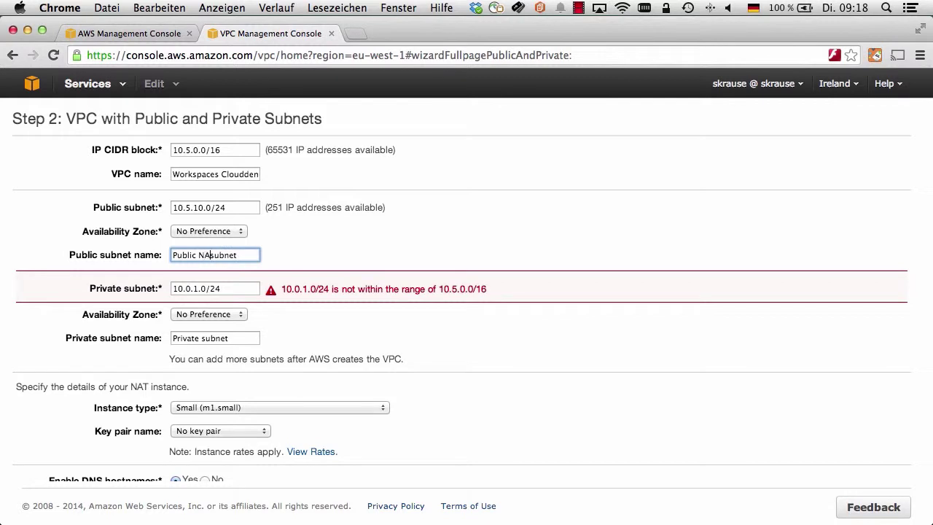
pyautogui.click(209, 231)
pyautogui.click(196, 241)
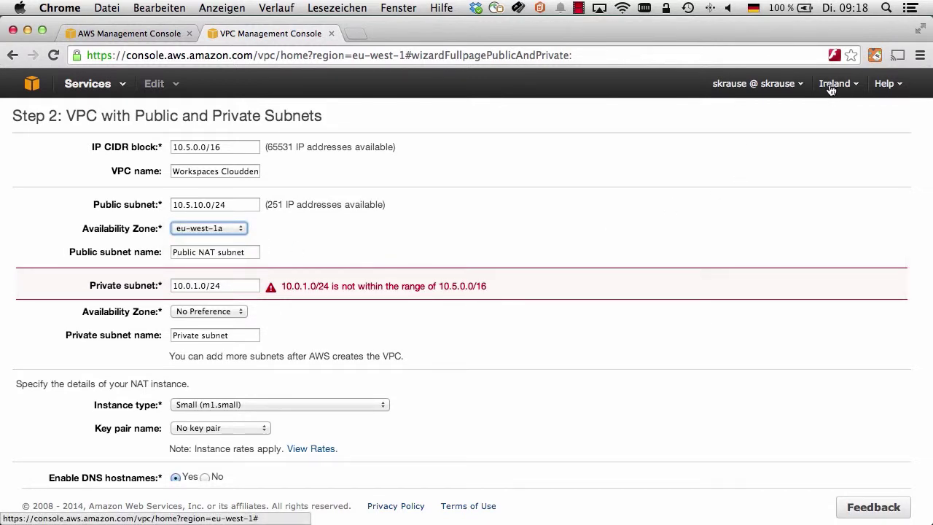
# Step: Set the private subnet to 10.5.0.0/24 in eu-west-1a and rename it
pyautogui.click(187, 286)
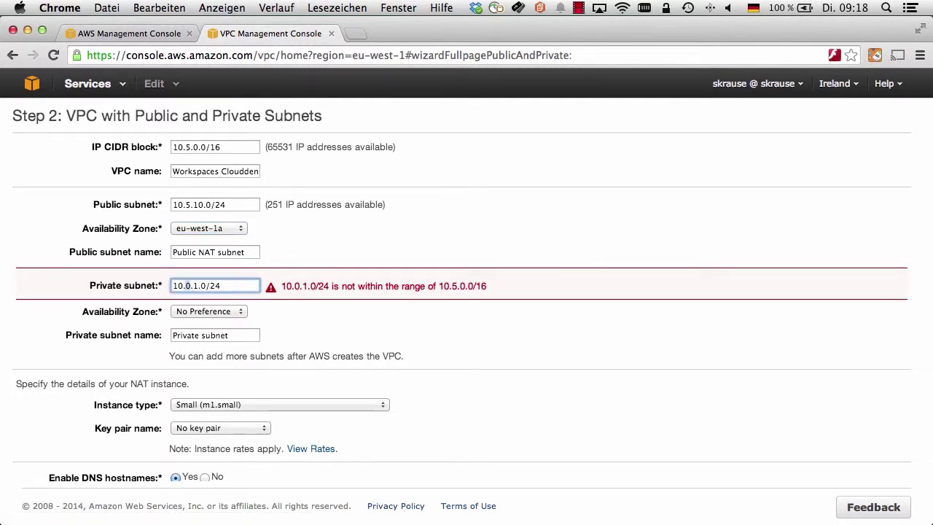
pyautogui.press('BackSpace')
pyautogui.write('5')
pyautogui.press('Right')
pyautogui.write('0')
pyautogui.press('Delete')
pyautogui.click(318, 307)
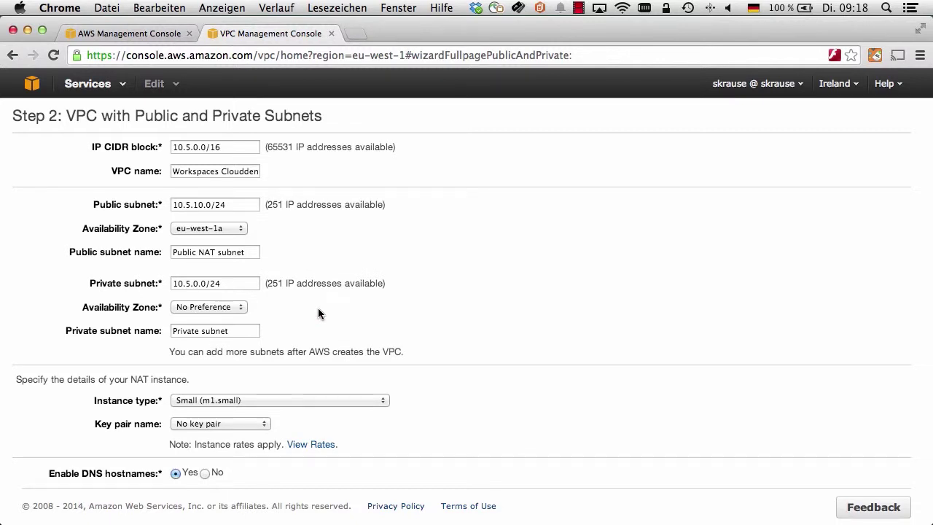
pyautogui.scroll(-1, 208, 309)
pyautogui.click(210, 299)
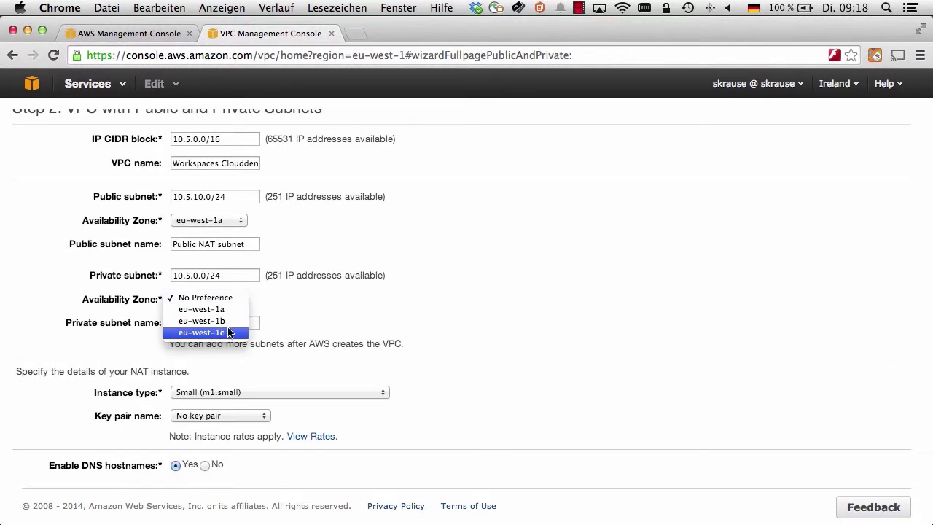
pyautogui.click(224, 310)
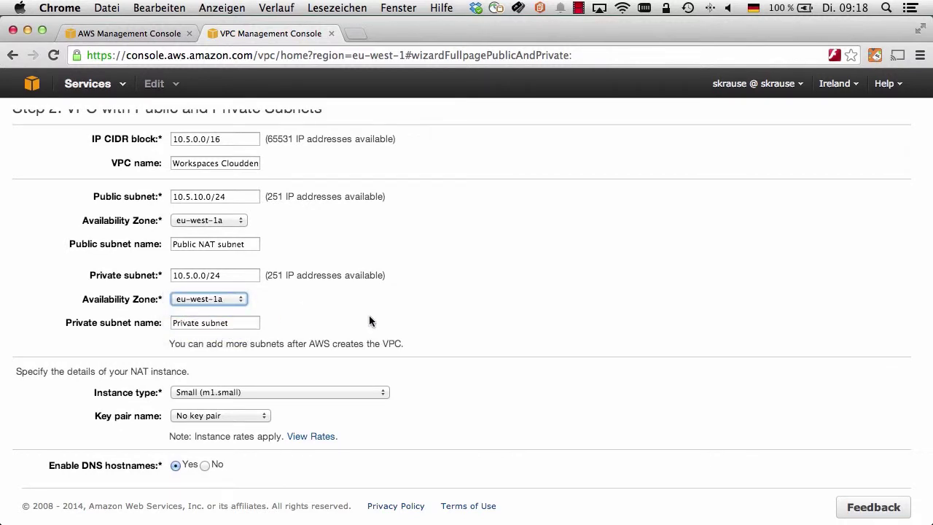
pyautogui.tripleClick(197, 323)
pyautogui.write('Workspaces Cloudden Subnet')
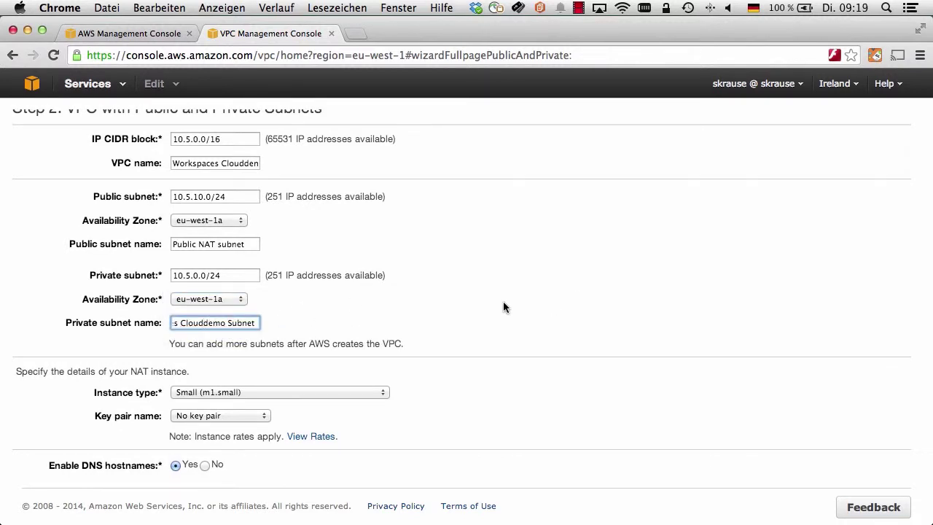
pyautogui.click(503, 306)
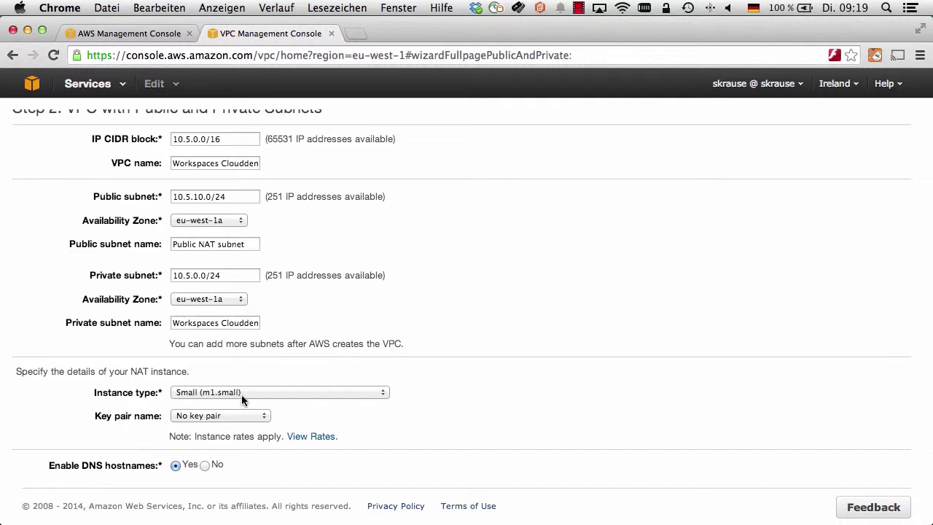
# Step: Keep Small (m1.small) as the NAT instance type
pyautogui.click(252, 391)
pyautogui.click(468, 409)
pyautogui.scroll(-3, 468, 410)
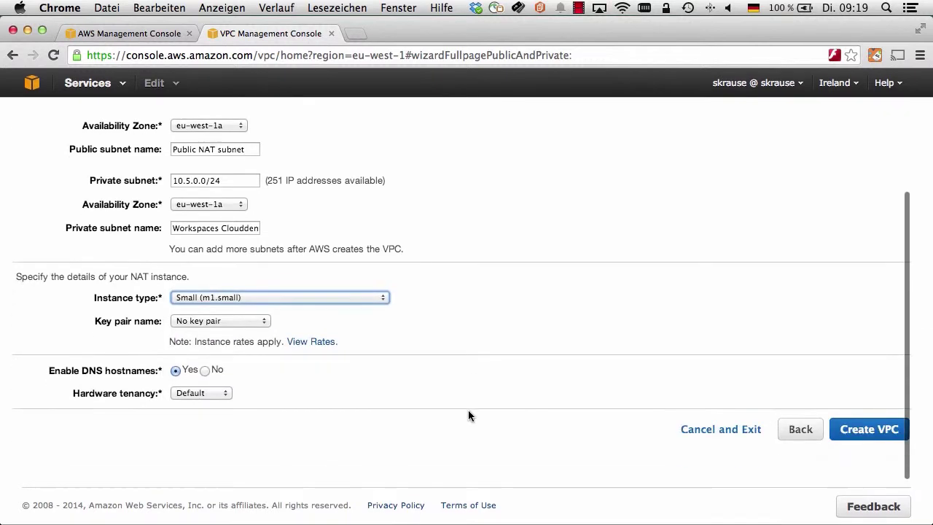
# Step: Create the VPC, inspect Workspaces Clouddemo in Your VPCs, and list subnets sorted by VPC
pyautogui.click(887, 431)
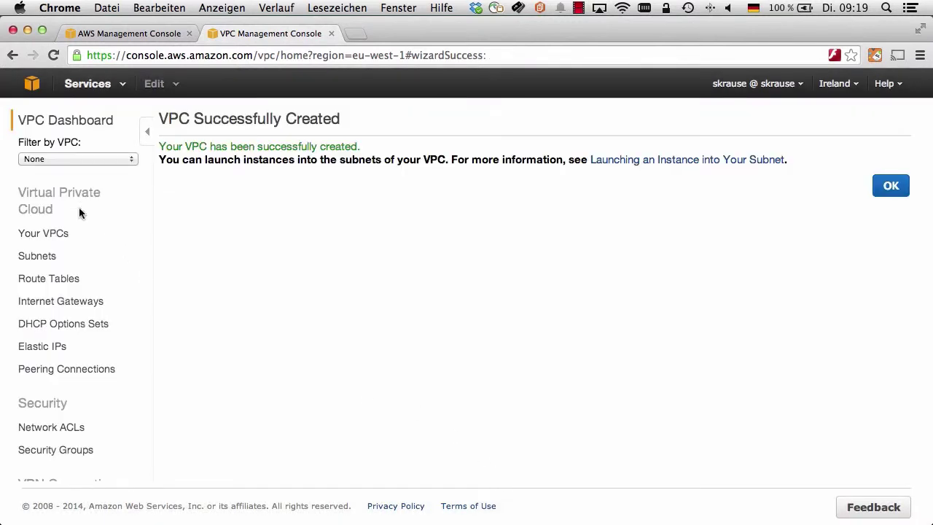
pyautogui.click(58, 234)
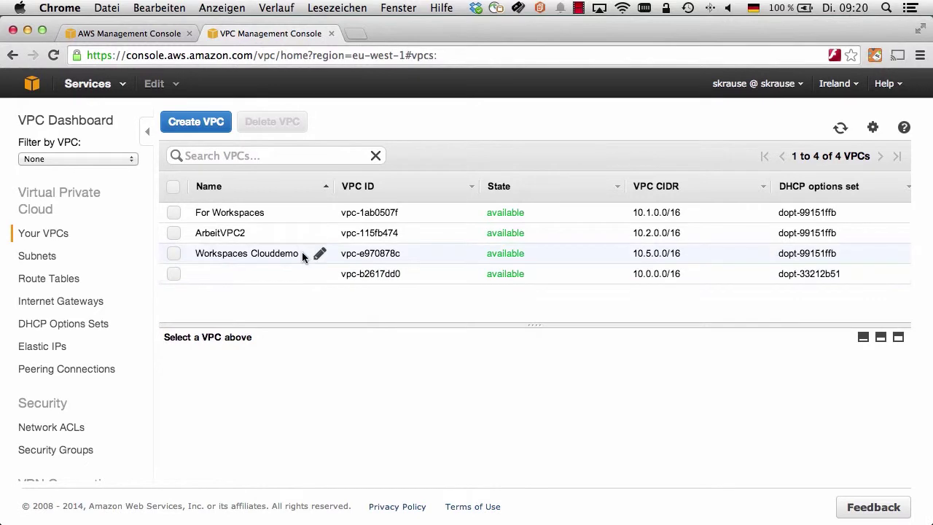
pyautogui.click(303, 255)
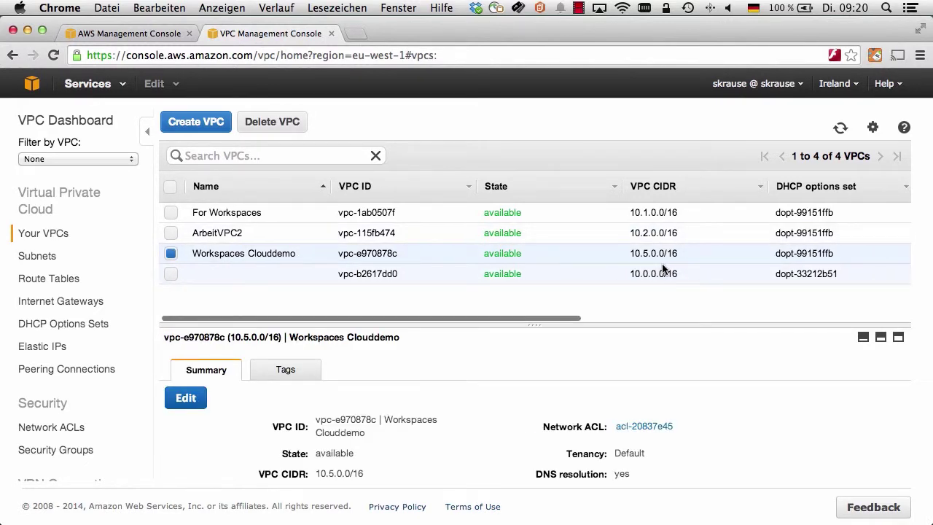
pyautogui.click(26, 256)
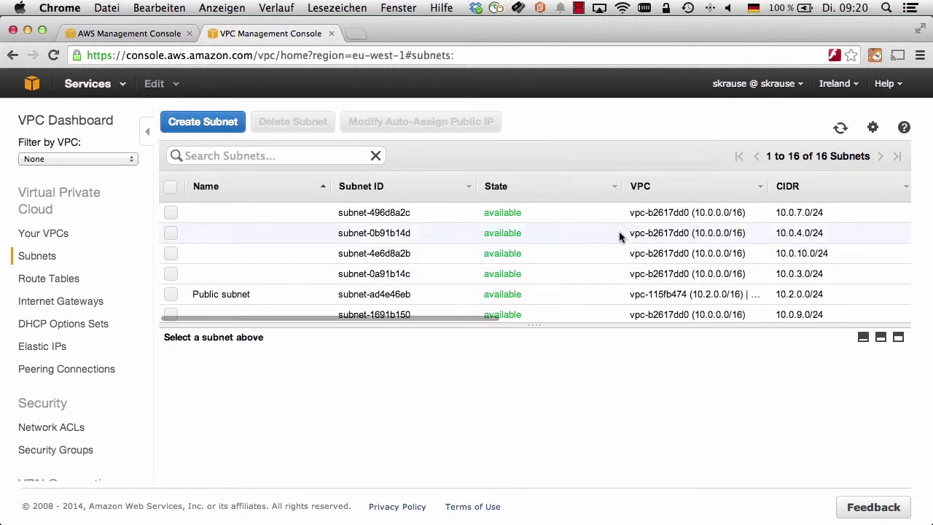
pyautogui.click(672, 197)
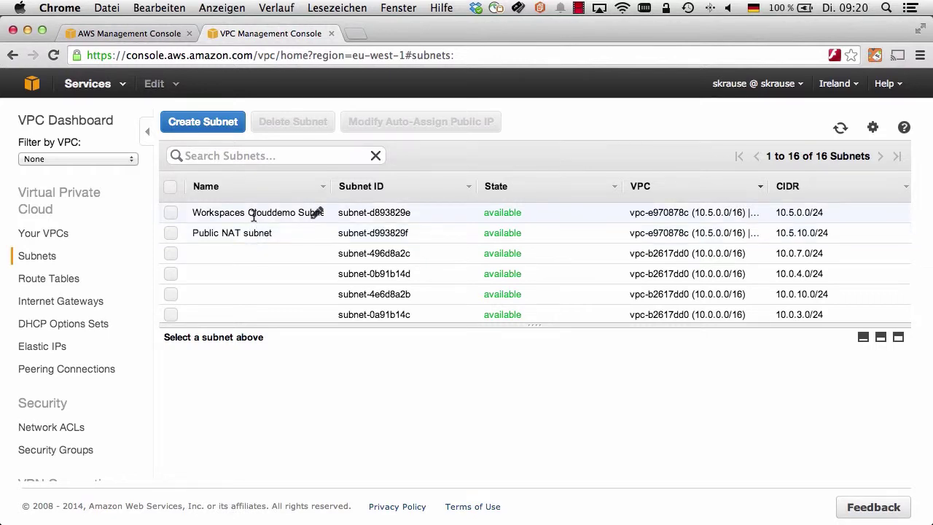
# Step: Create subnet 'Workspaces Clouddemo Subnet 2' with 10.5.1.0/24 in eu-west-1b of the Workspaces Clouddemo VPC
pyautogui.click(202, 121)
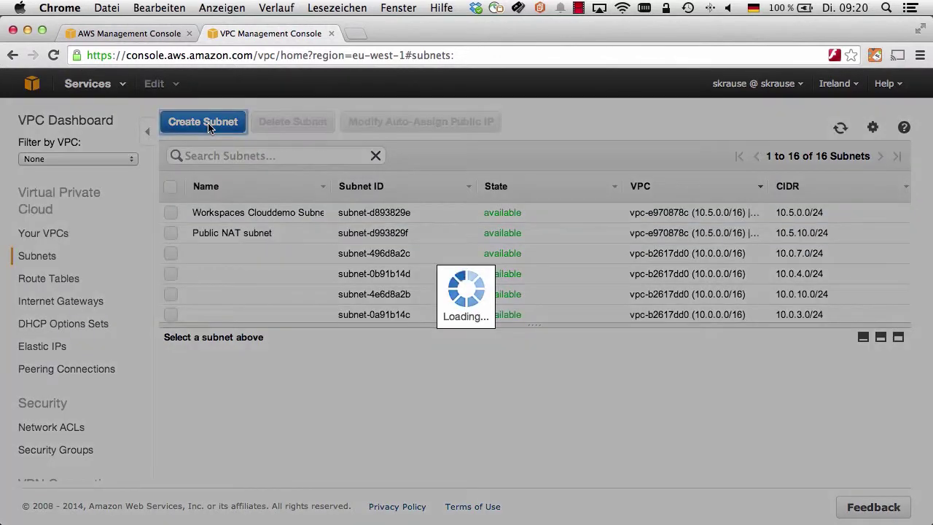
pyautogui.write('Workspaces Clouddemo Subnet 2')
pyautogui.click(503, 287)
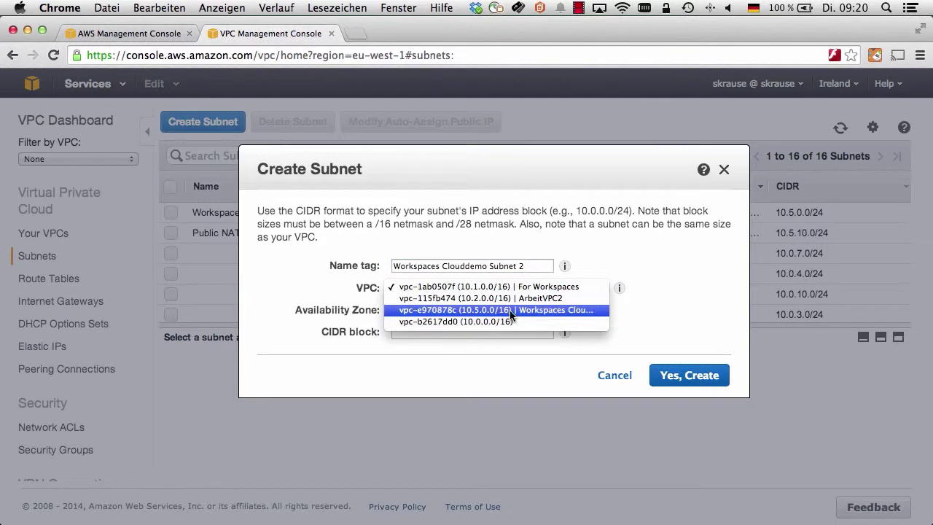
pyautogui.click(511, 309)
pyautogui.click(412, 309)
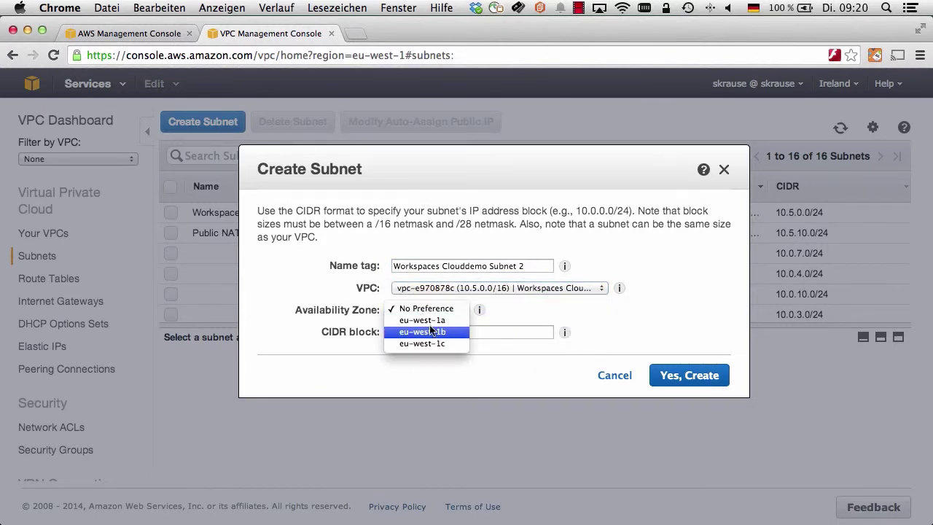
pyautogui.click(429, 330)
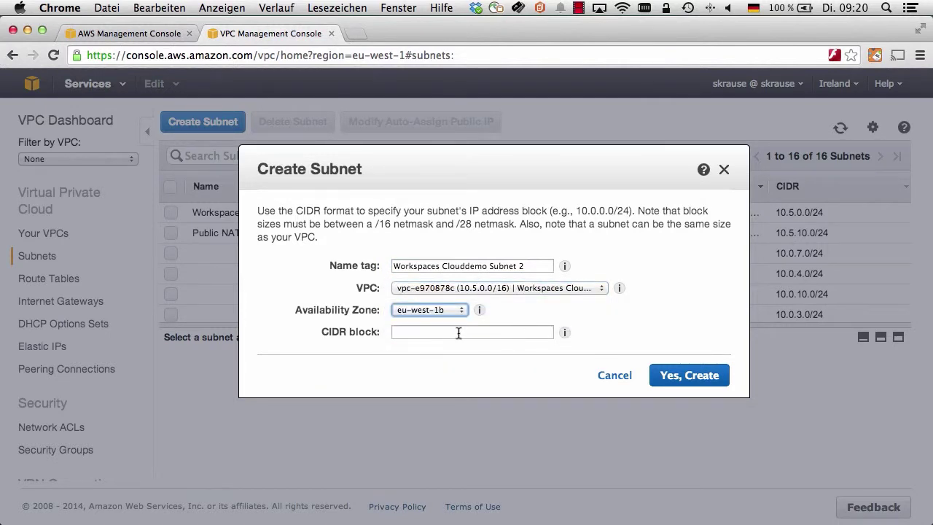
pyautogui.click(438, 332)
pyautogui.write('10')
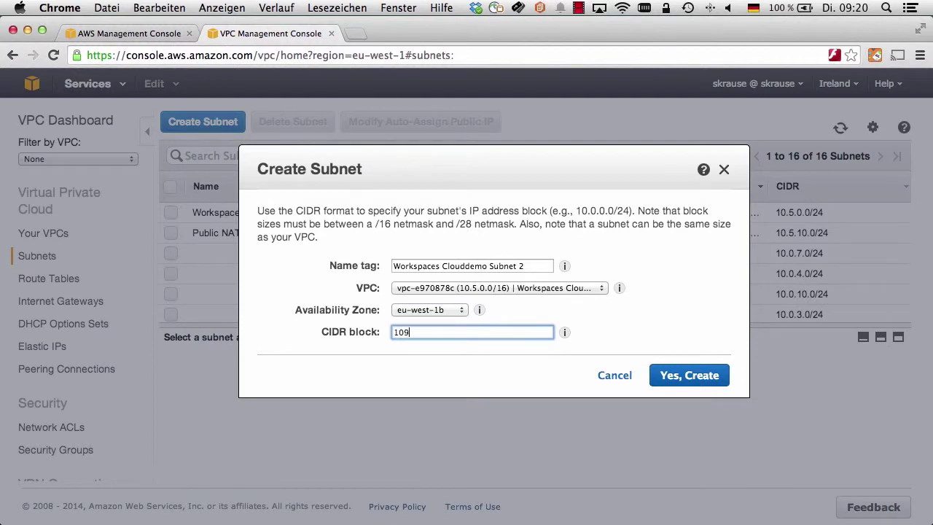
pyautogui.write('.5.1.0/24')
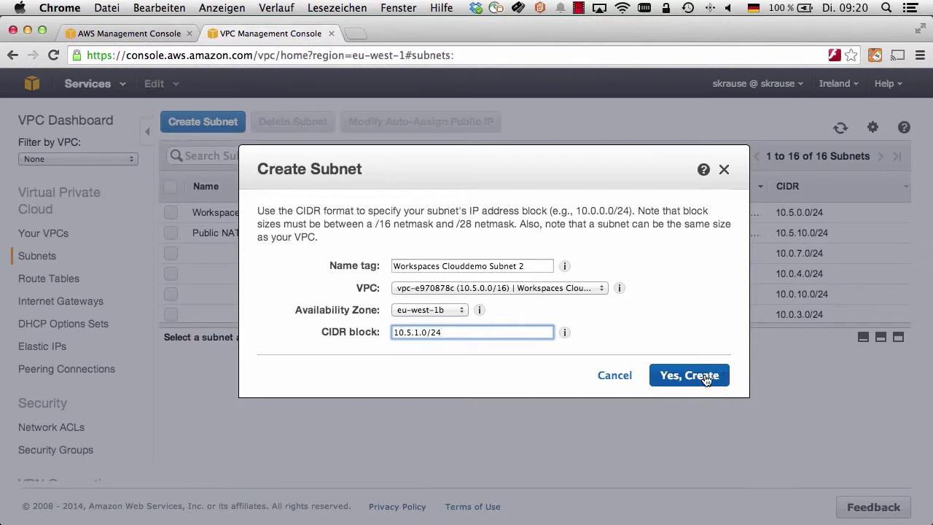
pyautogui.click(701, 379)
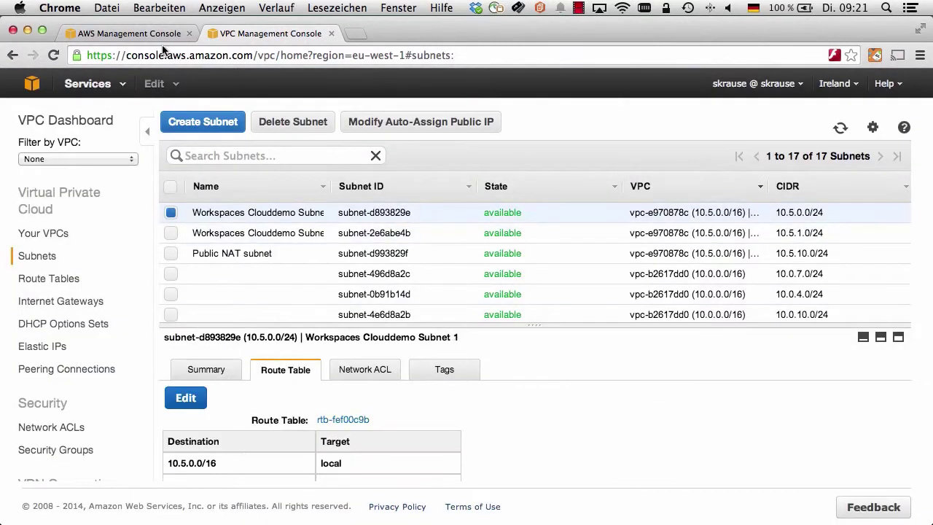
# Step: Open WorkSpaces Directories and begin setting up a new directory
pyautogui.click(156, 36)
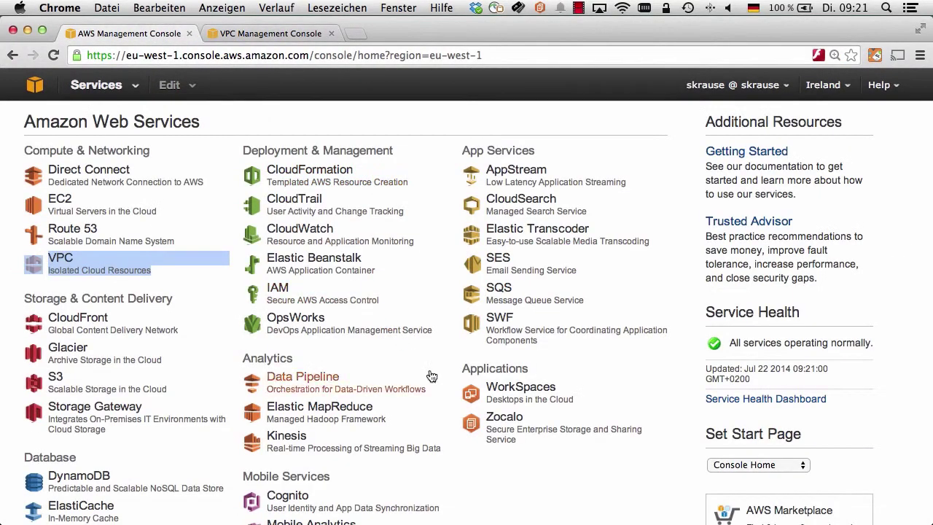
pyautogui.click(516, 393)
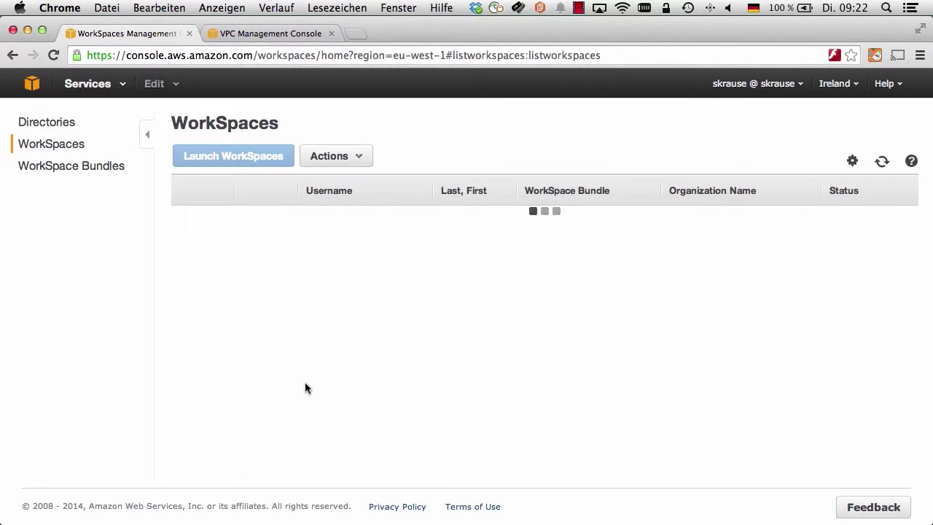
pyautogui.click(46, 123)
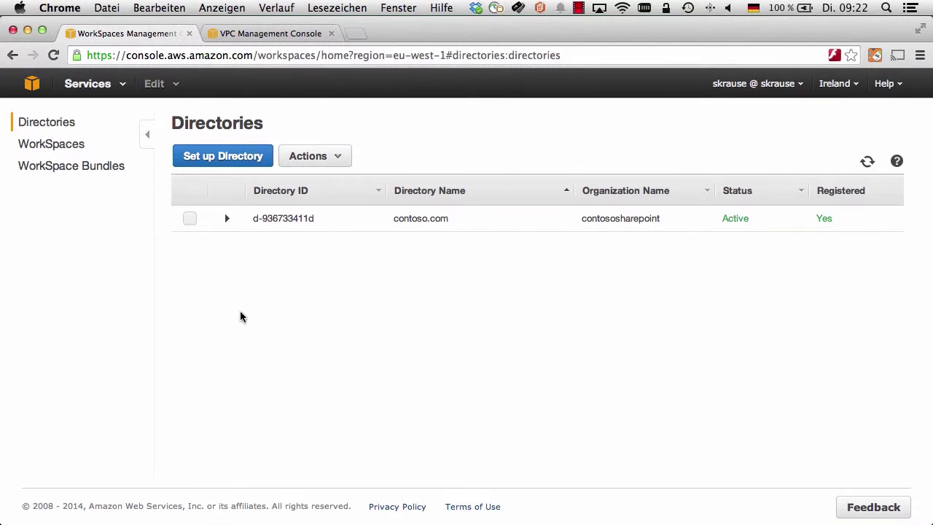
pyautogui.click(227, 159)
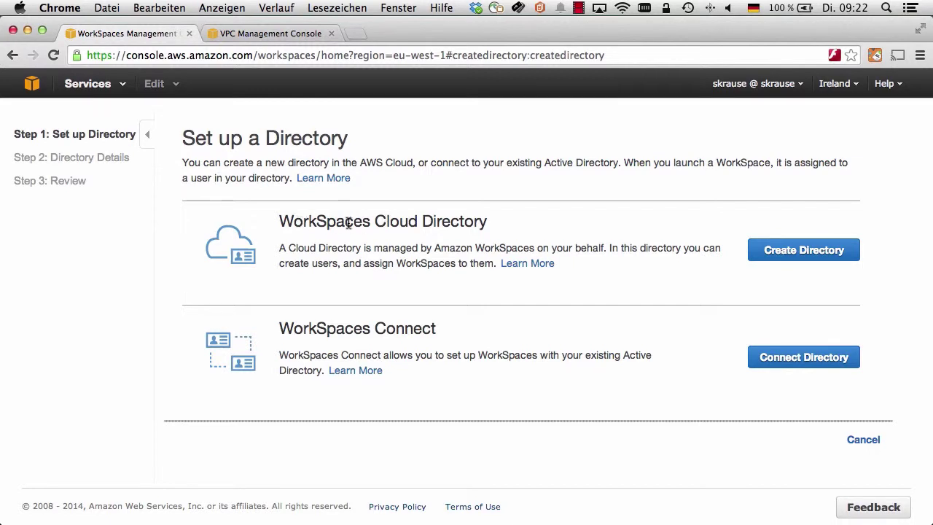
# Step: Start a Cloud Directory with organization name Clouddemo and enter and confirm the administrator password
pyautogui.click(788, 251)
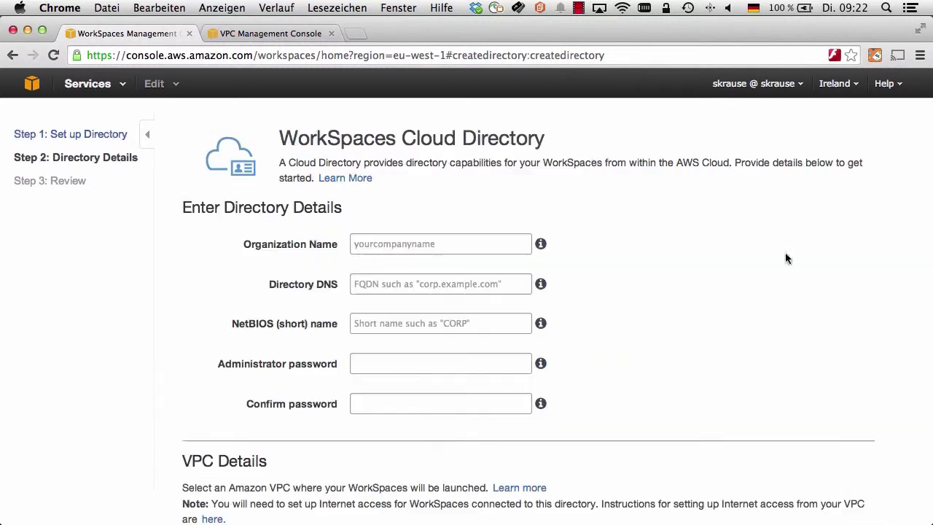
pyautogui.click(402, 246)
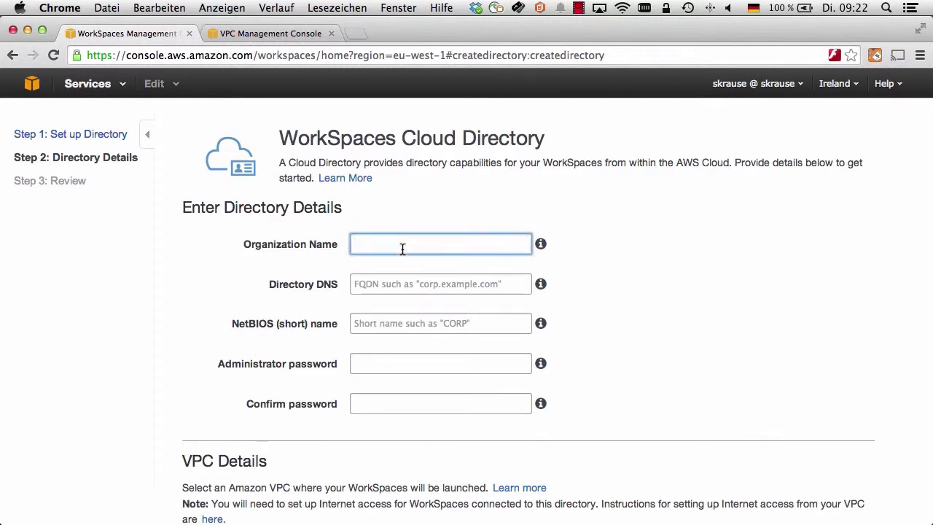
pyautogui.write('Clouddemo')
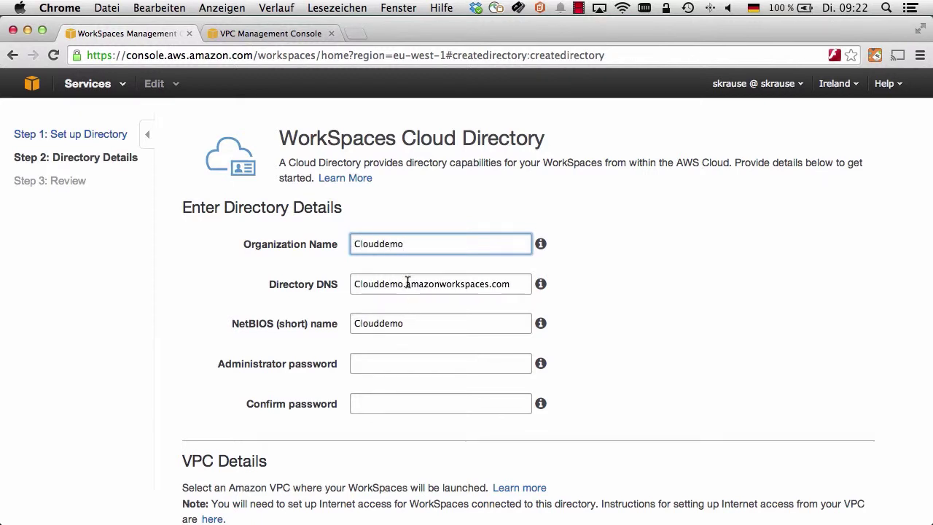
pyautogui.click(407, 281)
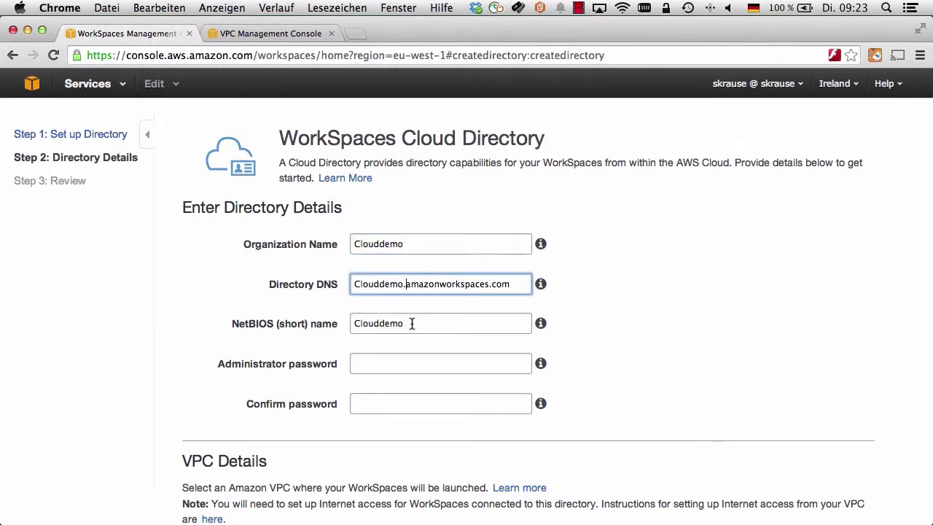
pyautogui.click(411, 324)
pyautogui.click(411, 360)
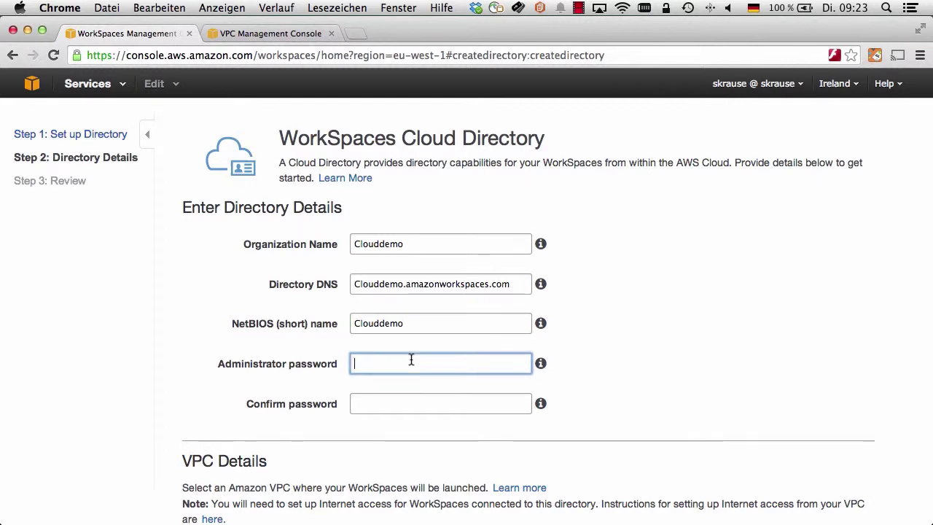
pyautogui.write('••••••••••••••')
pyautogui.press('Tab')
pyautogui.write('••••••••••••••')
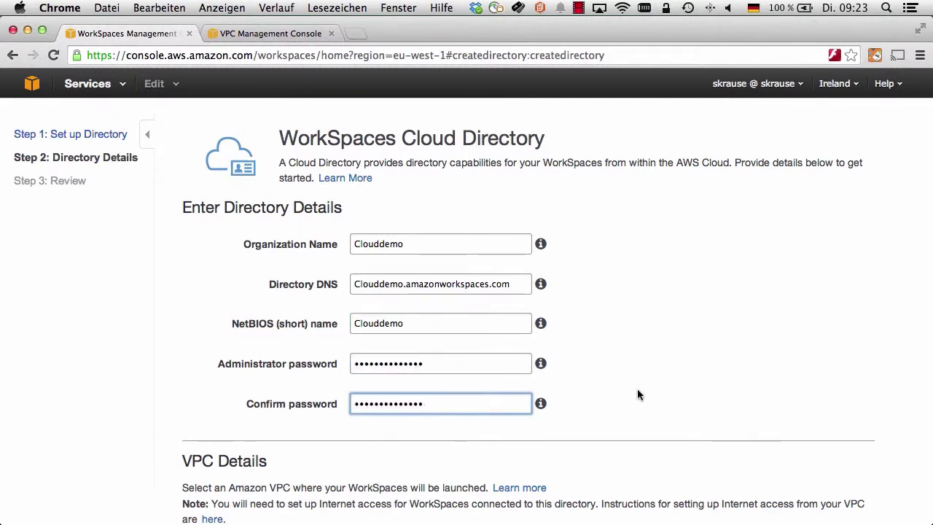
# Step: Use vpc-e970878c with subnets 10.5.0.0/24 and 10.5.1.0/24, then continue to review
pyautogui.scroll(-5, 638, 389)
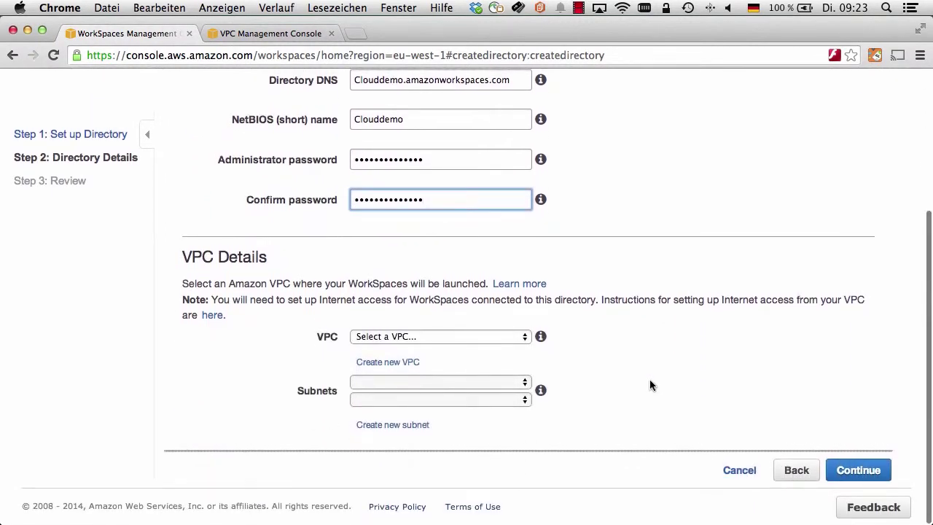
pyautogui.click(454, 338)
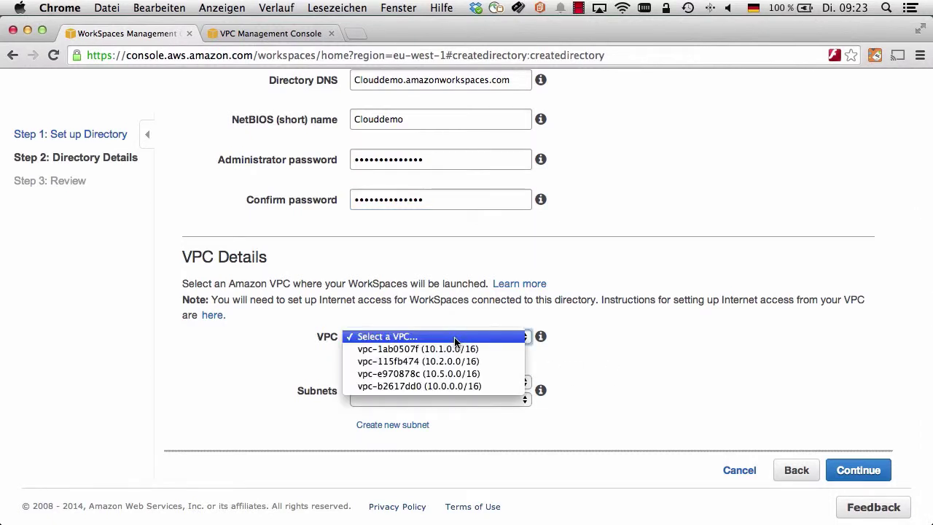
pyautogui.click(456, 374)
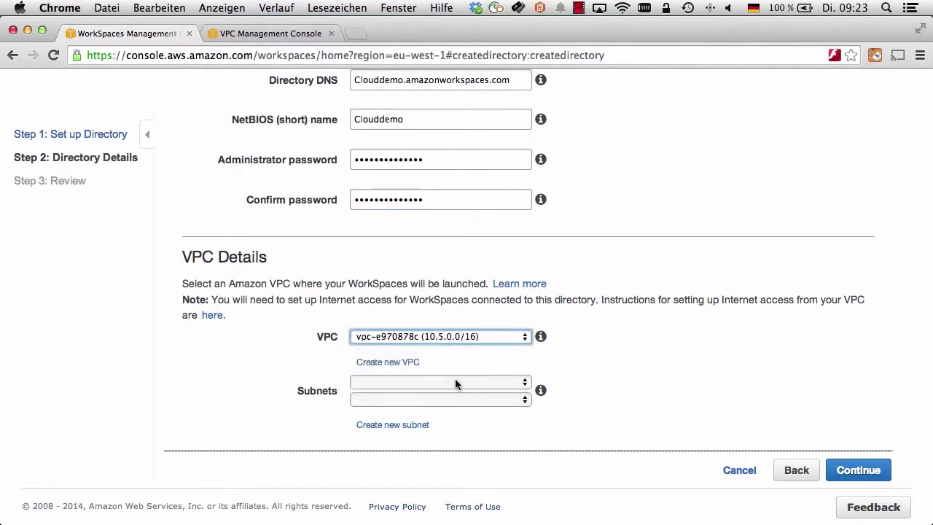
pyautogui.click(455, 384)
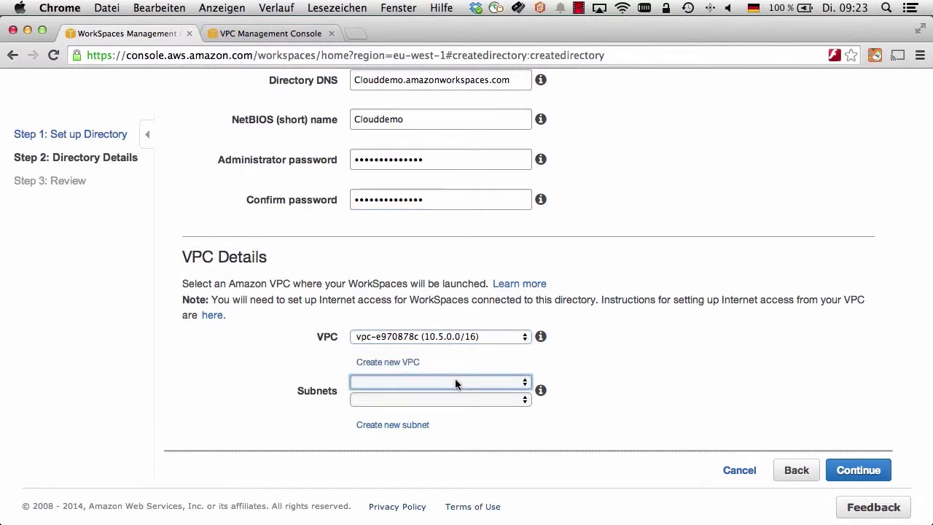
pyautogui.click(503, 386)
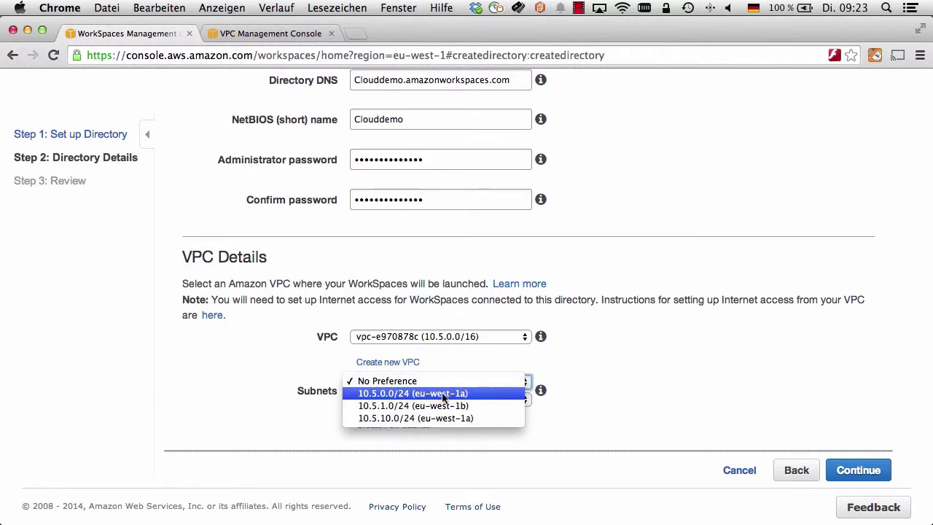
pyautogui.click(392, 395)
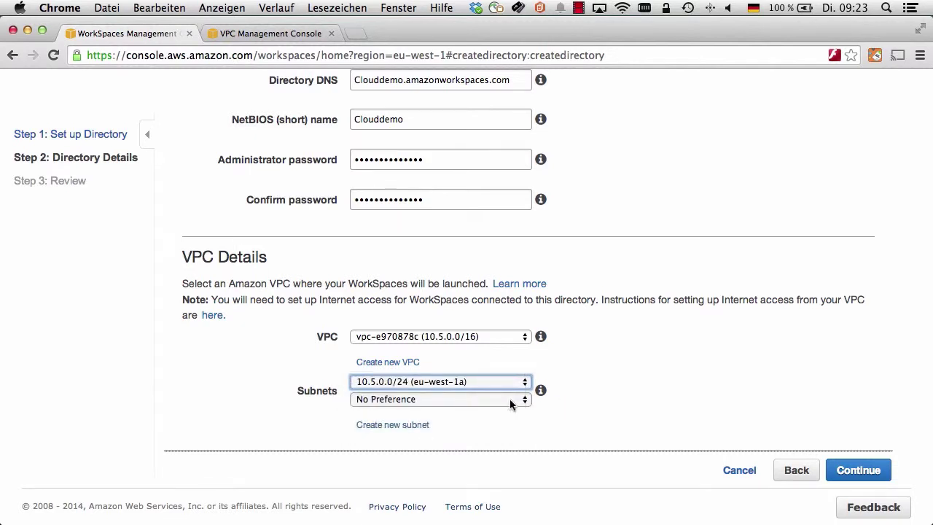
pyautogui.click(519, 400)
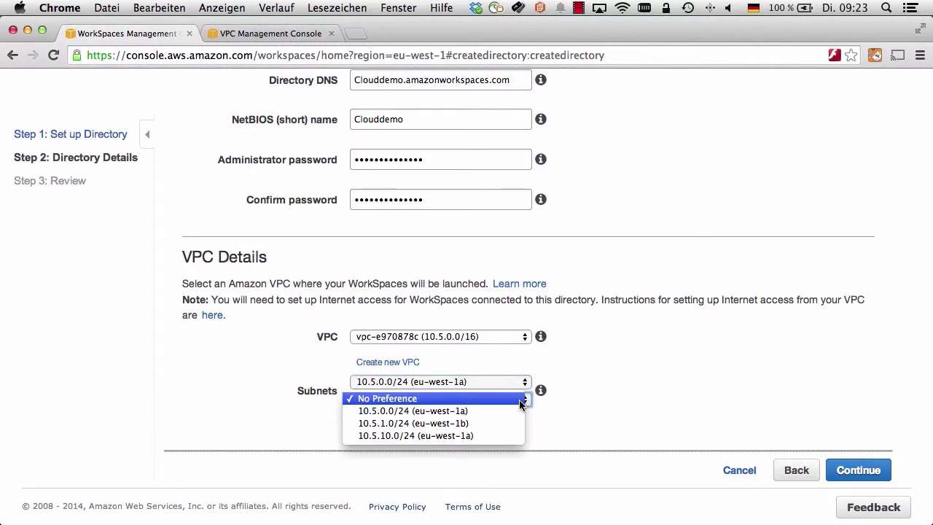
pyautogui.click(486, 427)
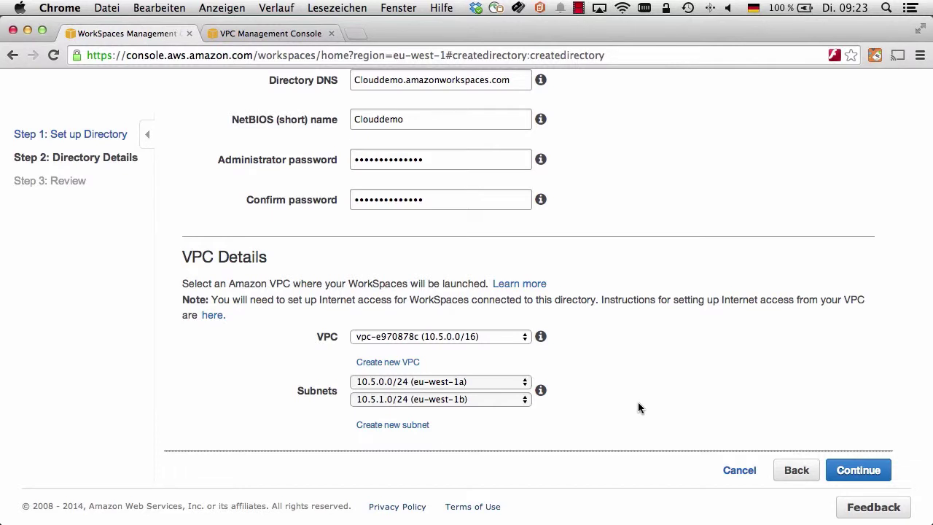
pyautogui.scroll(2, 638, 407)
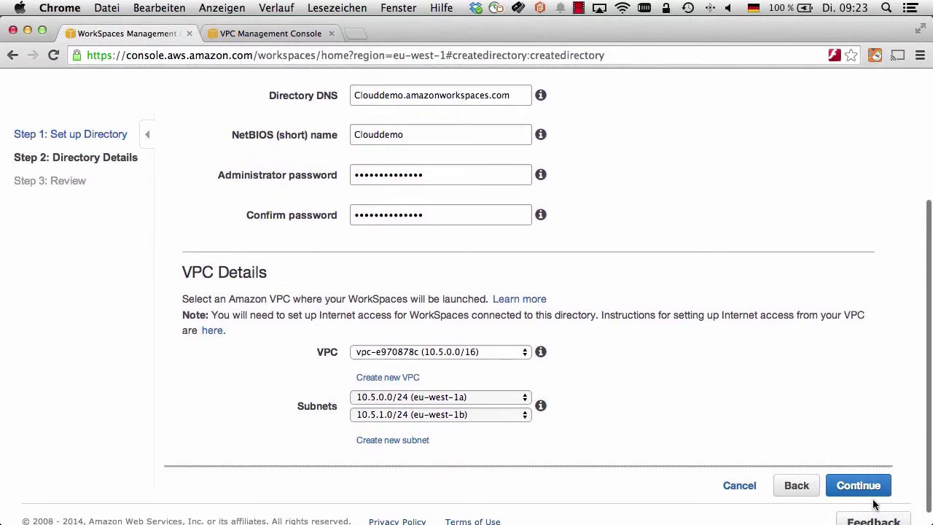
pyautogui.click(862, 488)
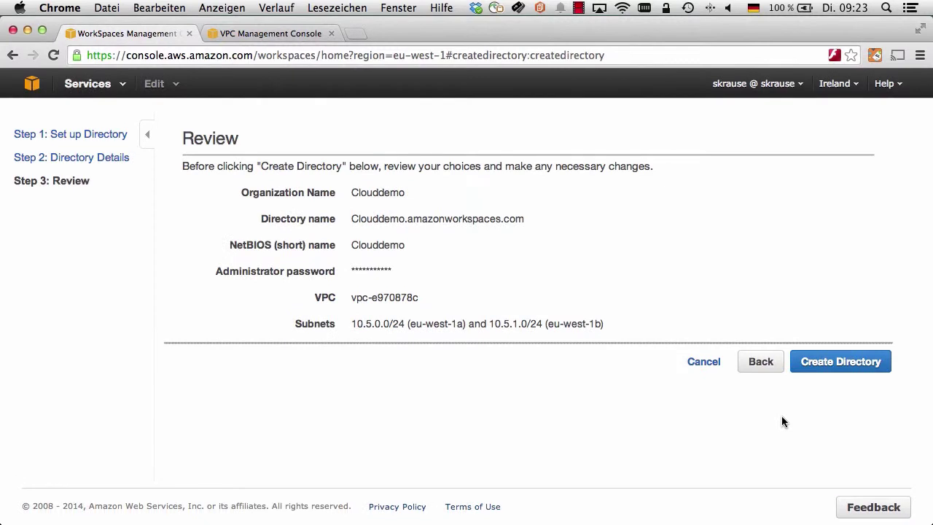
# Step: Create the Clouddemo directory and show its details in the Directories list
pyautogui.click(824, 369)
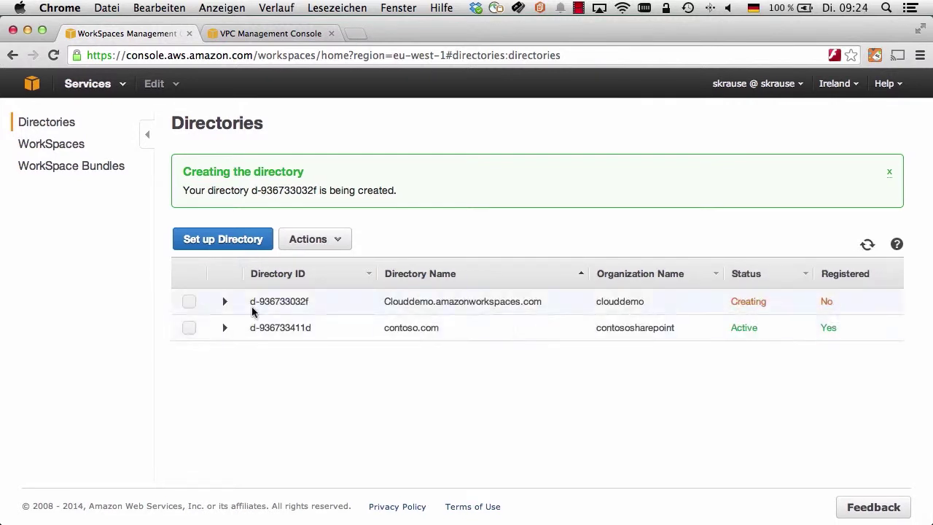
pyautogui.click(253, 312)
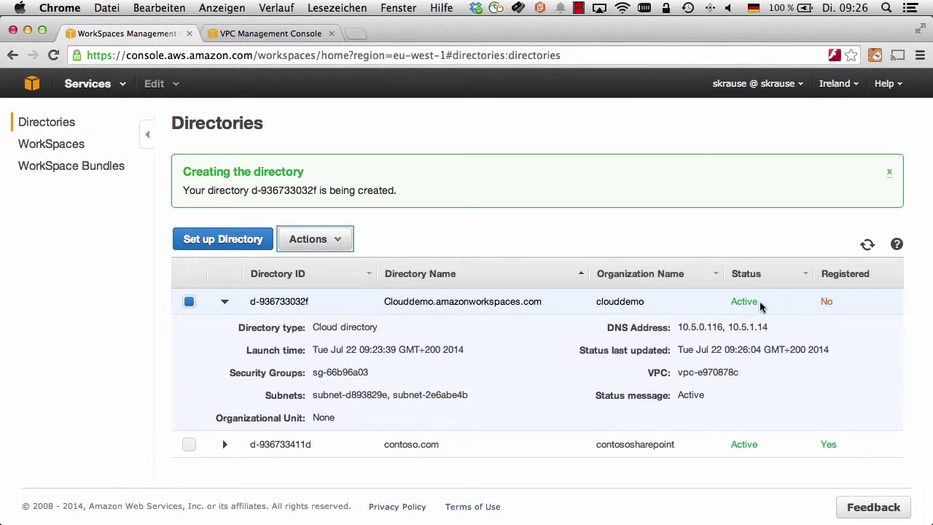
# Step: Register the Clouddemo directory with WorkSpaces Sync enabled, then view the WorkSpaces list
pyautogui.click(321, 243)
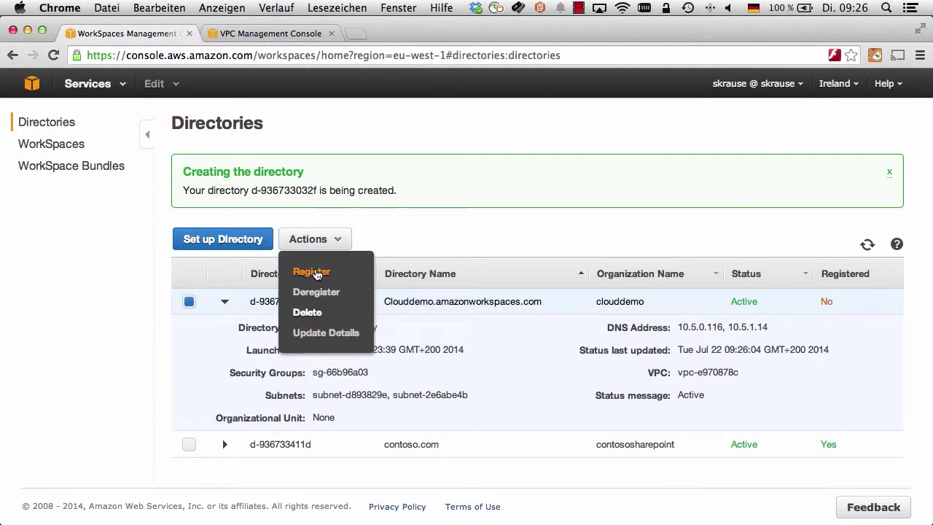
pyautogui.click(316, 270)
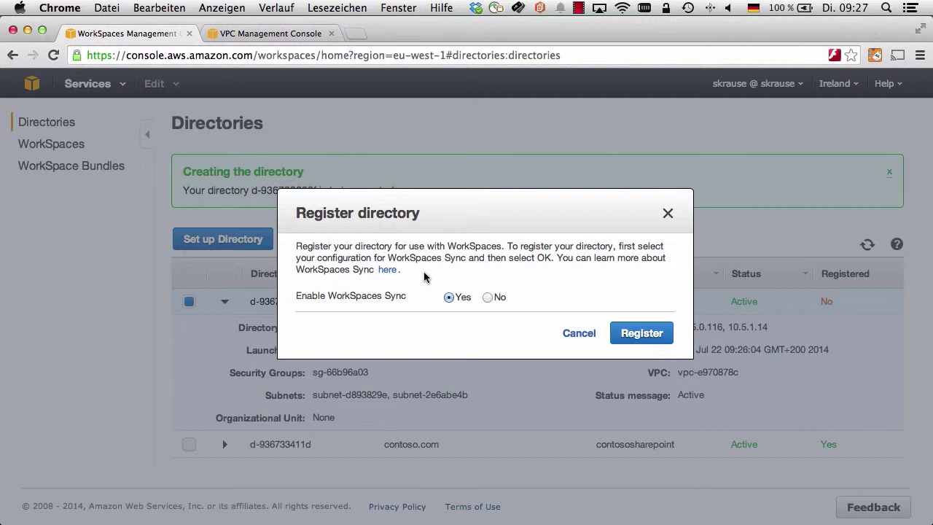
pyautogui.click(648, 337)
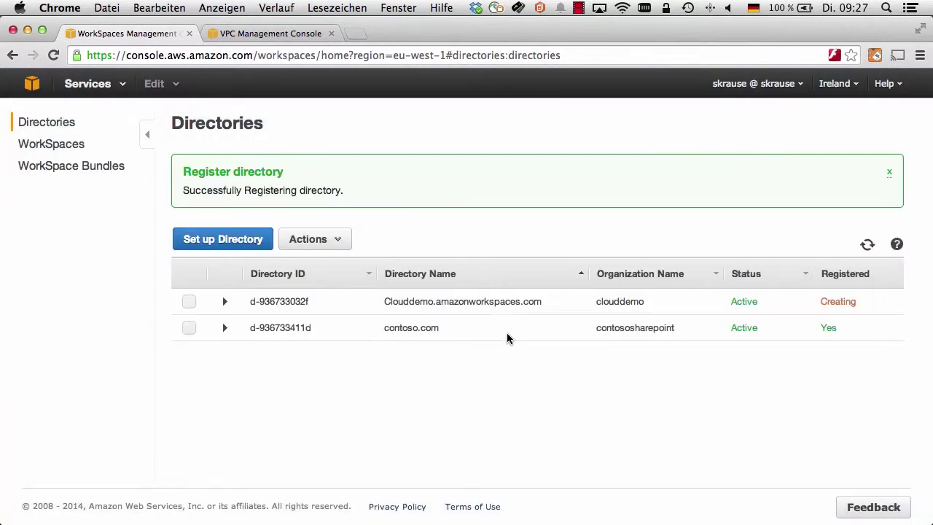
pyautogui.click(295, 301)
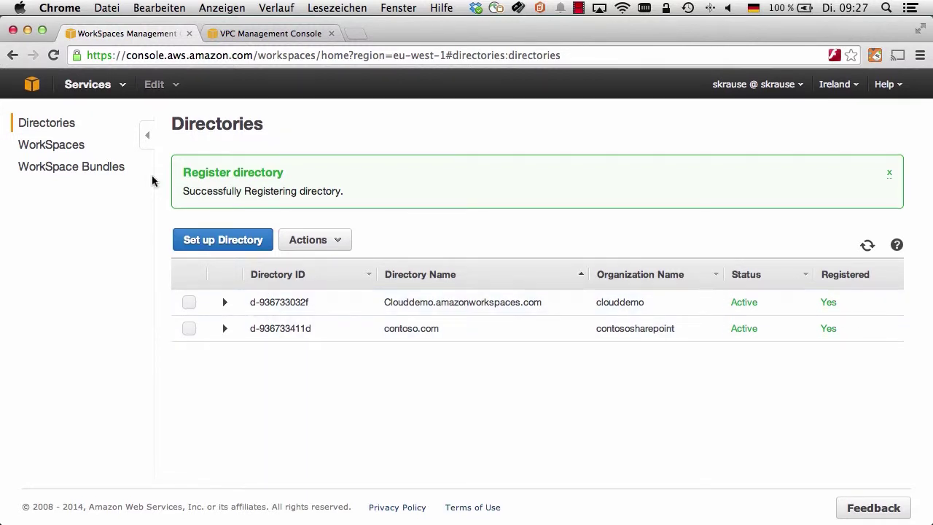
pyautogui.click(60, 145)
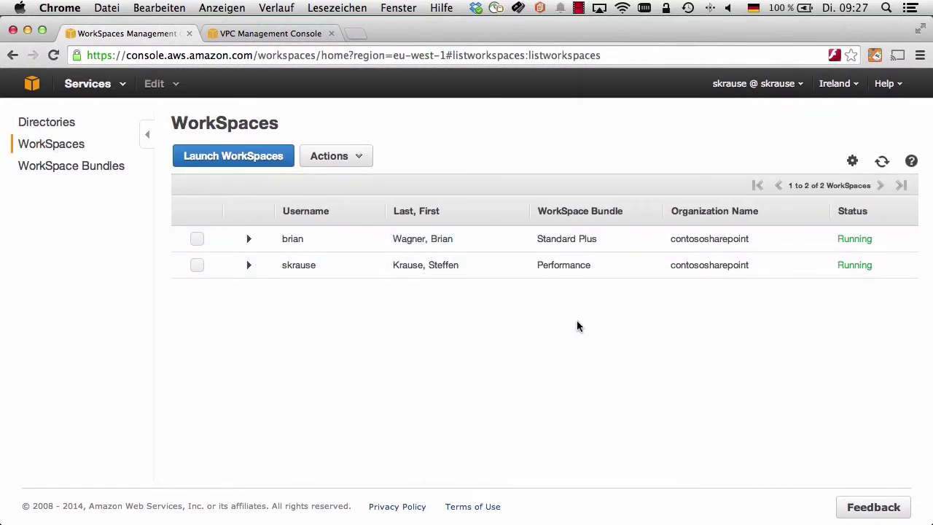
# Step: Launch a new WorkSpace using the Clouddemo directory
pyautogui.click(247, 160)
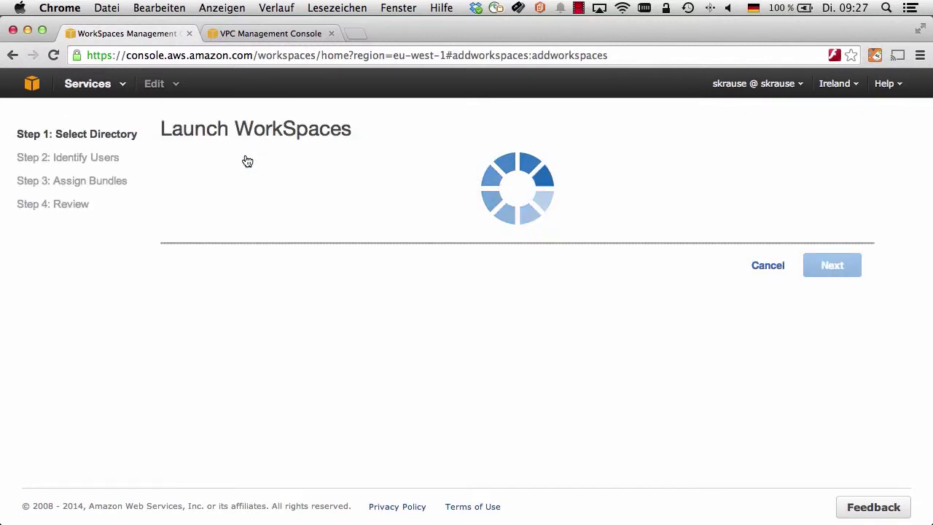
pyautogui.click(401, 203)
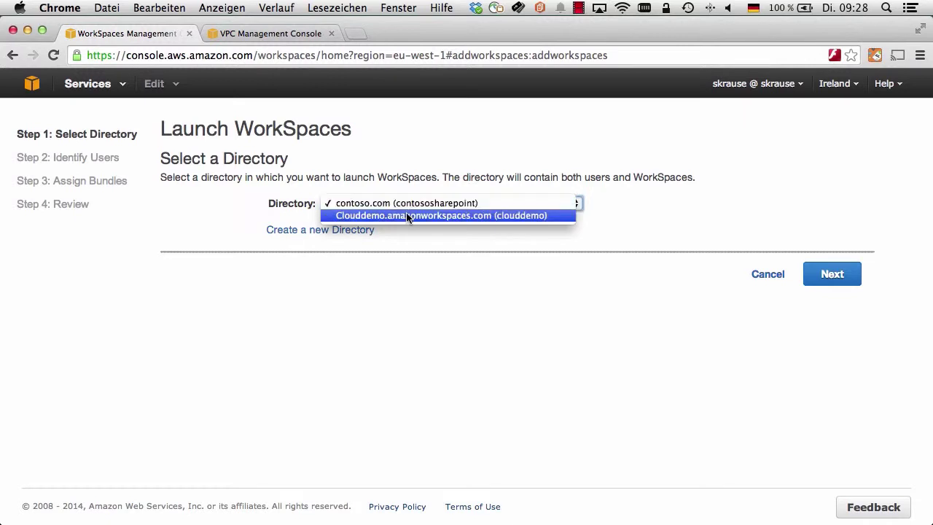
pyautogui.click(402, 216)
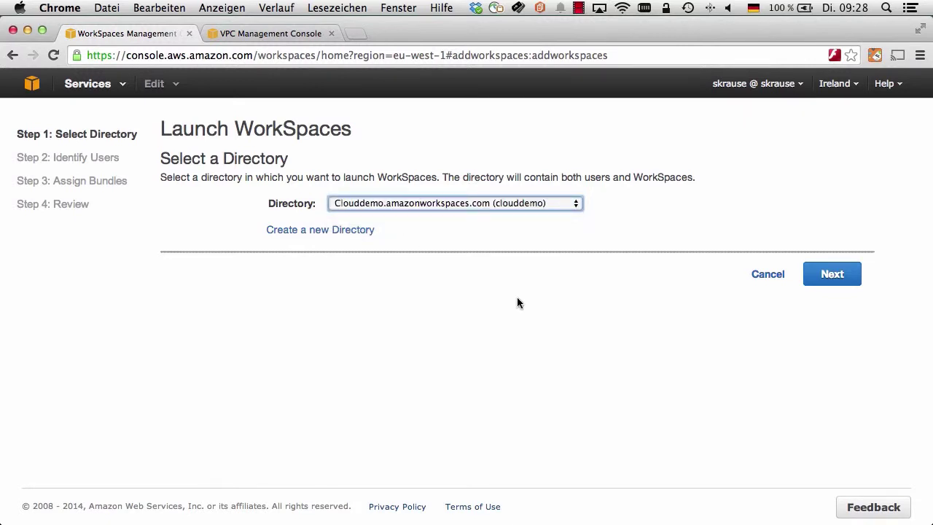
pyautogui.click(839, 276)
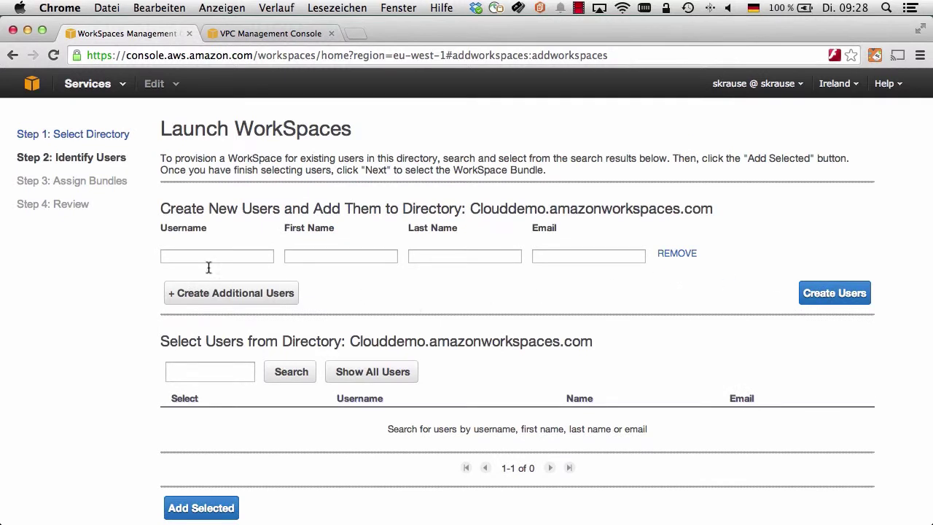
# Step: Create a directory user with username, first and last name, and e-mail, then select that user
pyautogui.click(203, 256)
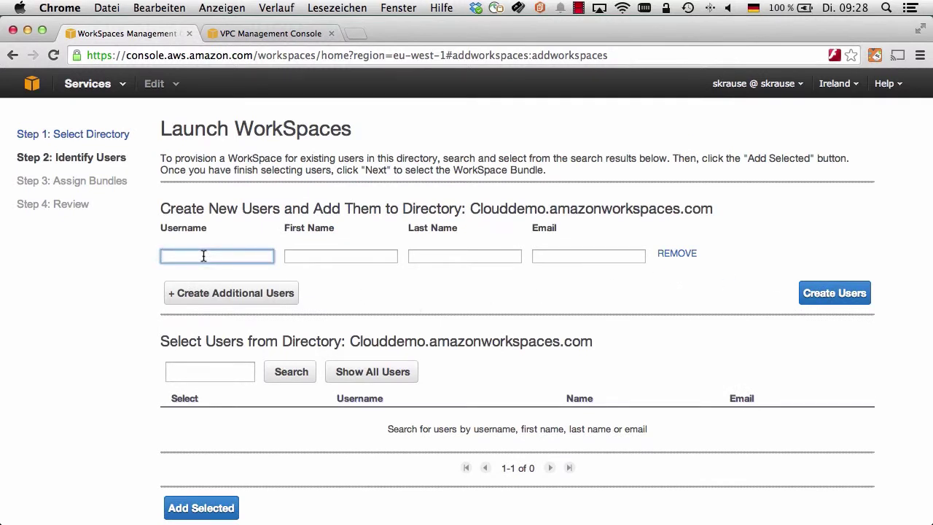
pyautogui.press('Tab')
pyautogui.press('Tab')
pyautogui.press('Tab')
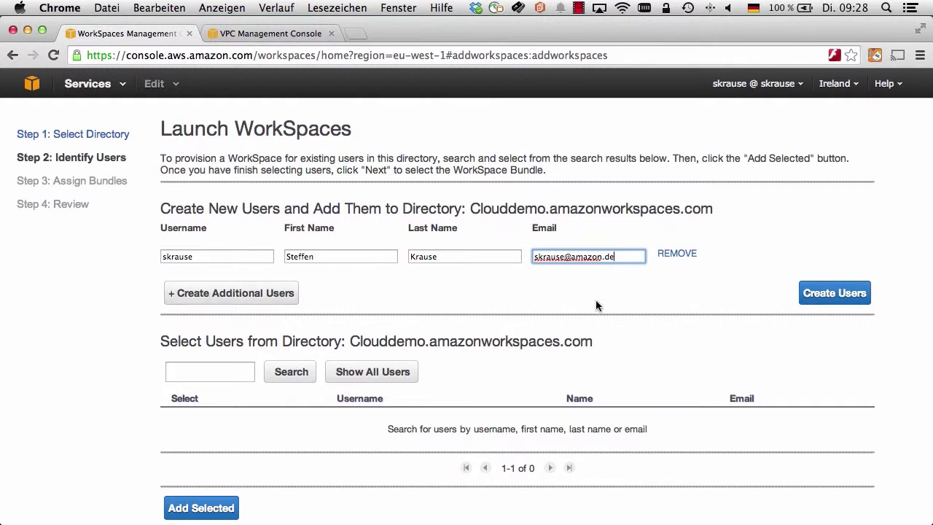
pyautogui.click(834, 293)
pyautogui.scroll(-5, 531, 369)
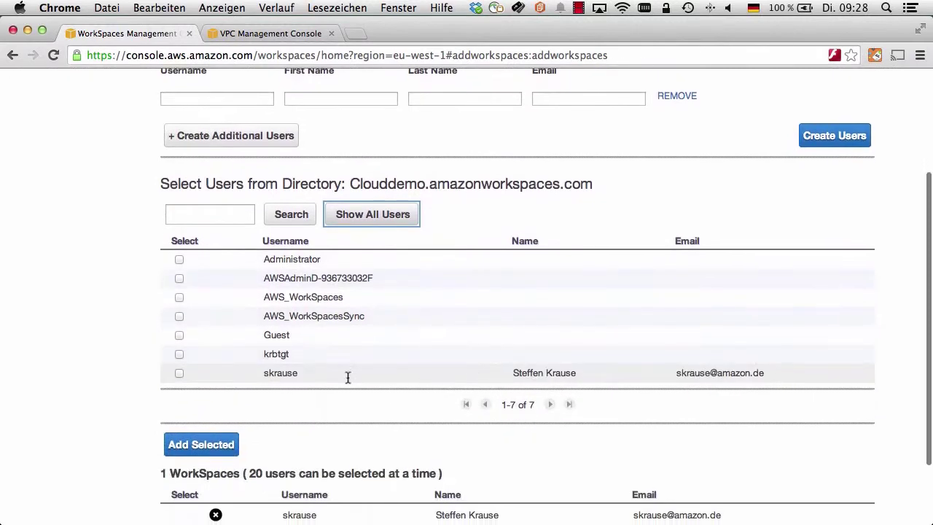
pyautogui.scroll(-2, 167, 377)
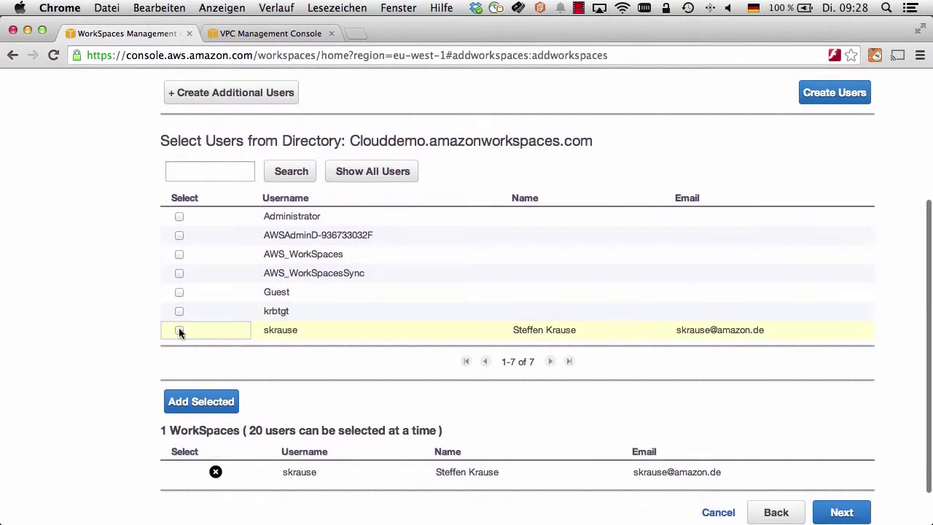
pyautogui.click(179, 330)
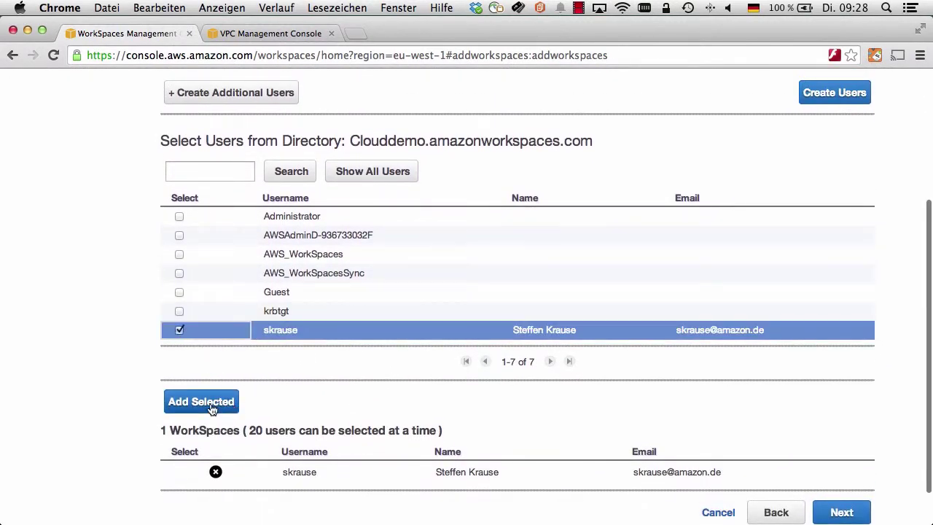
pyautogui.scroll(-1, 213, 407)
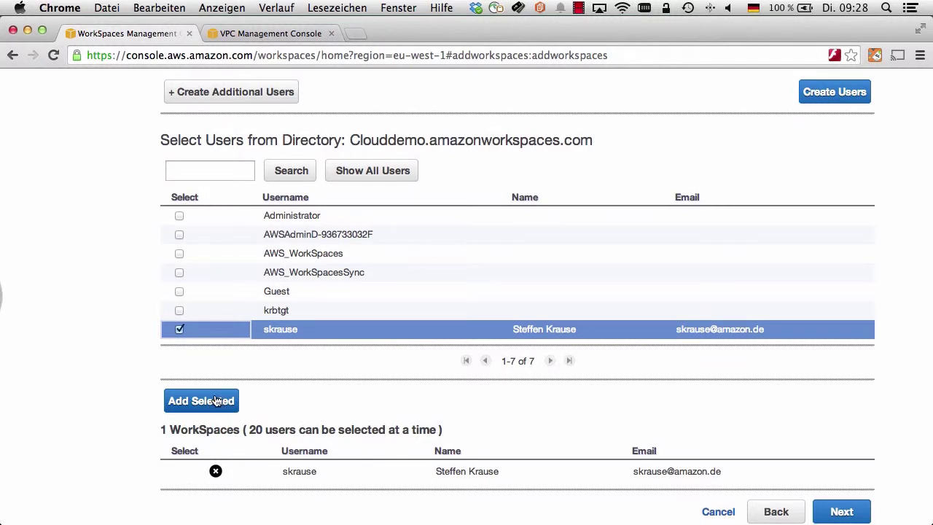
# Step: Assign the Standard Plus bundle to the user's WorkSpace and proceed to Review
pyautogui.click(841, 512)
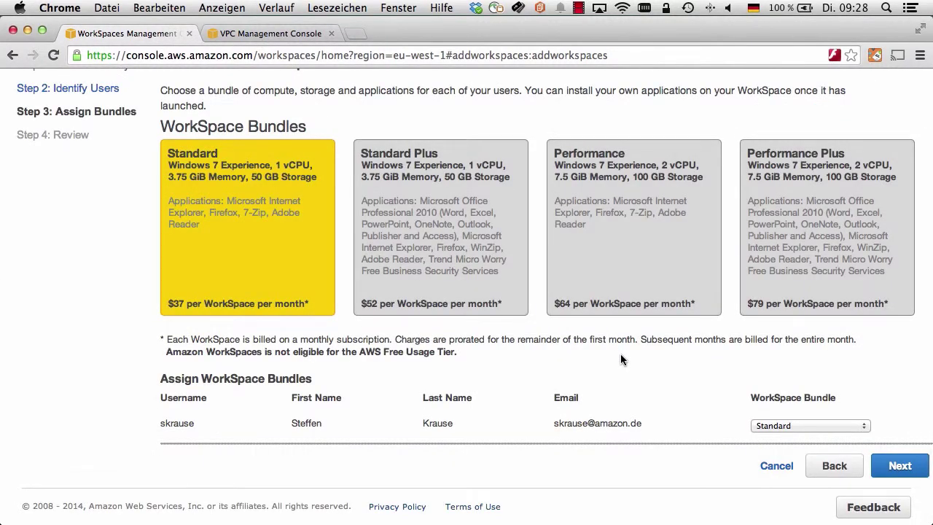
pyautogui.scroll(-1, 248, 265)
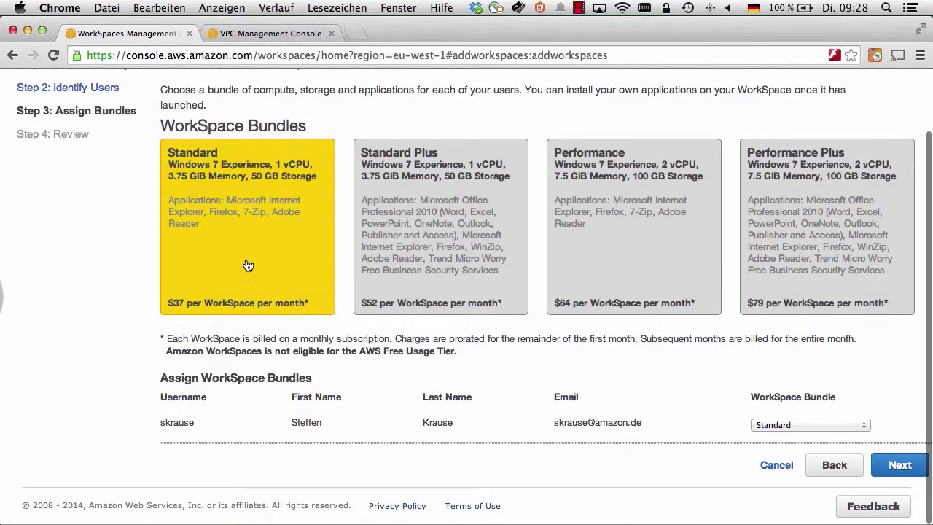
pyautogui.scroll(1, 284, 261)
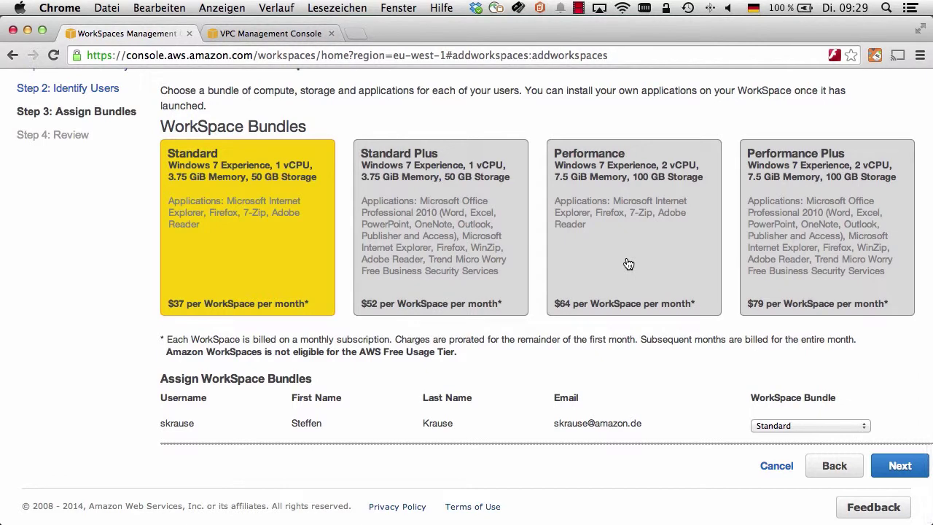
pyautogui.scroll(1, 194, 226)
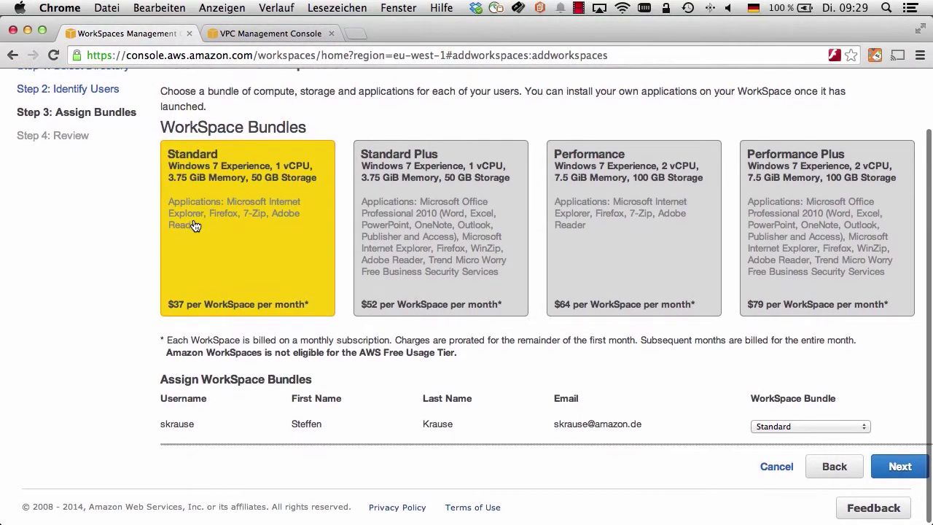
pyautogui.click(422, 262)
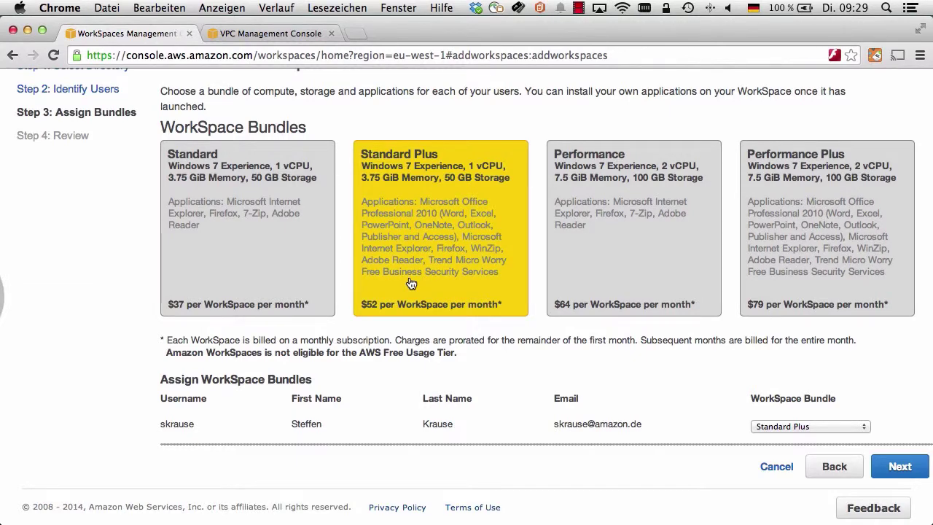
pyautogui.scroll(2, 474, 328)
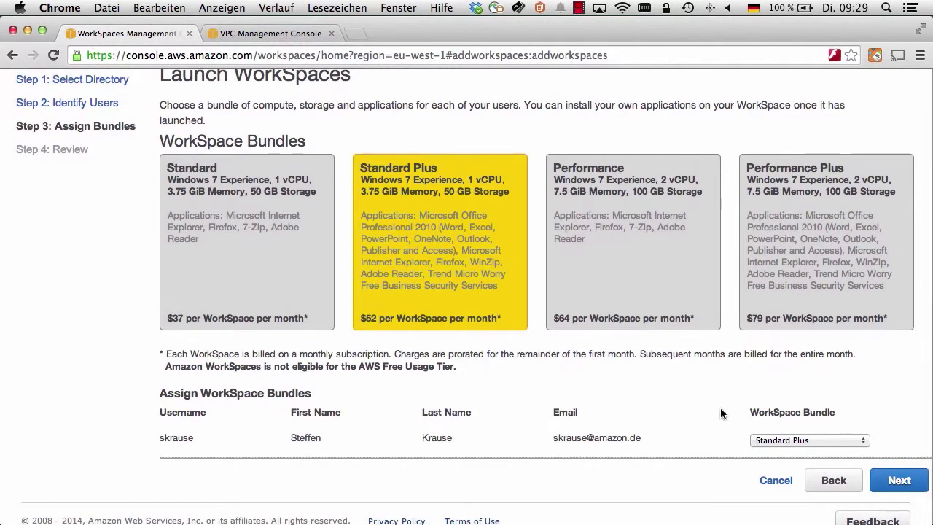
pyautogui.click(901, 484)
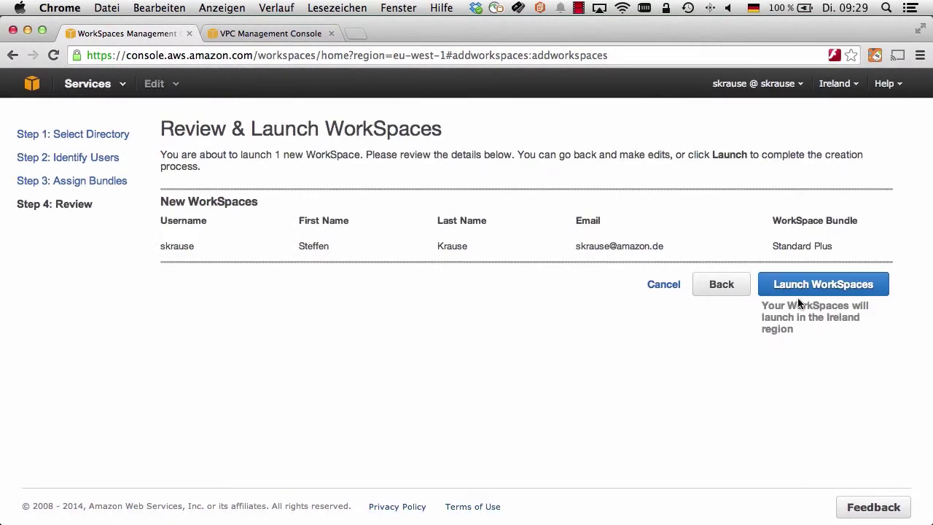
# Step: Launch the clouddemo Standard Plus WorkSpace and expand its row to watch it reach Running
pyautogui.click(802, 291)
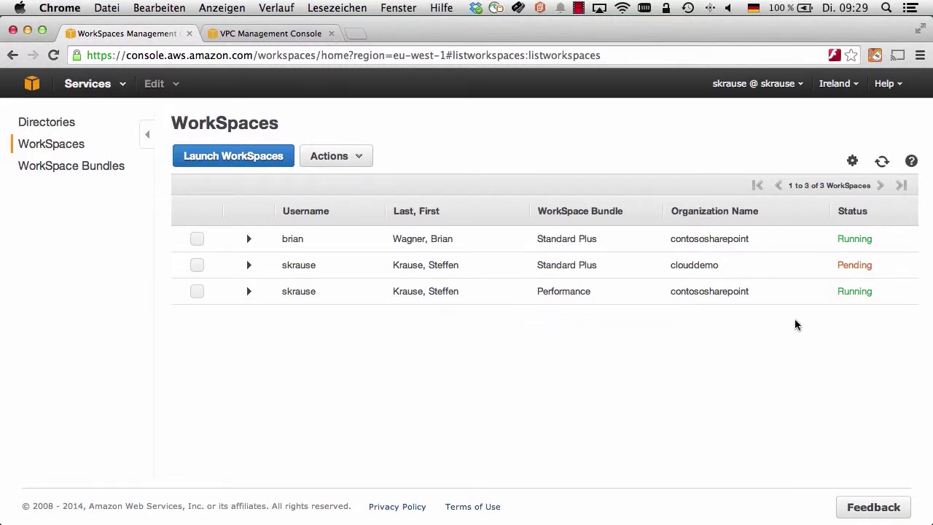
pyautogui.click(693, 266)
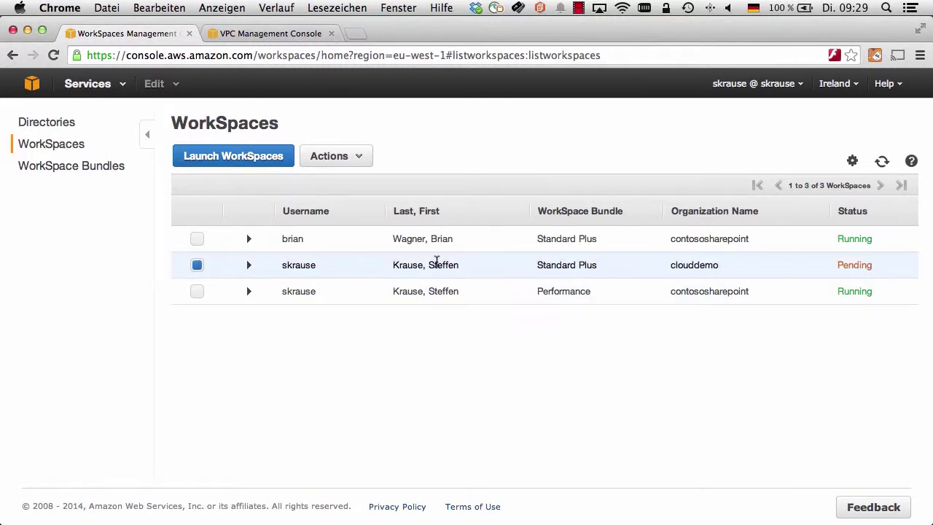
pyautogui.click(249, 266)
# Step: Open the invitation link in the 'Your Amazon WorkSpace' email in Outlook
pyautogui.press('super+Tab')
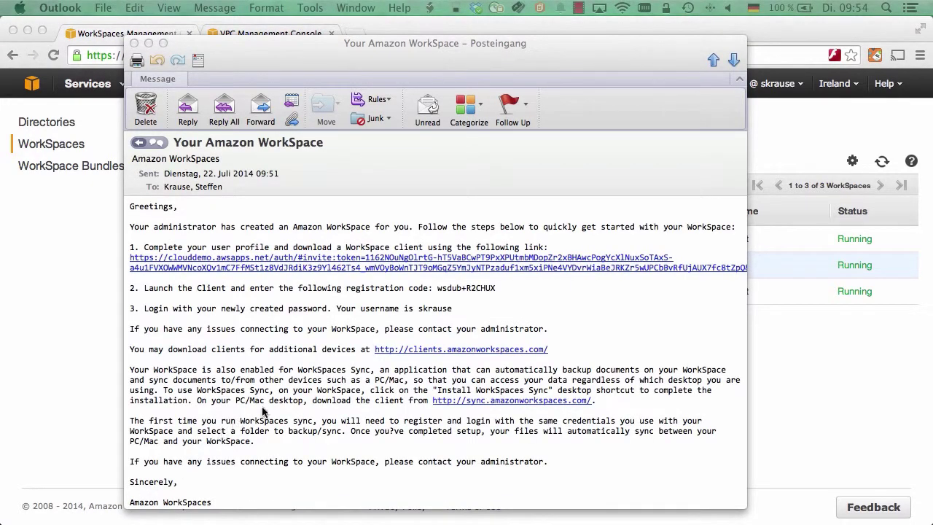
pyautogui.click(343, 268)
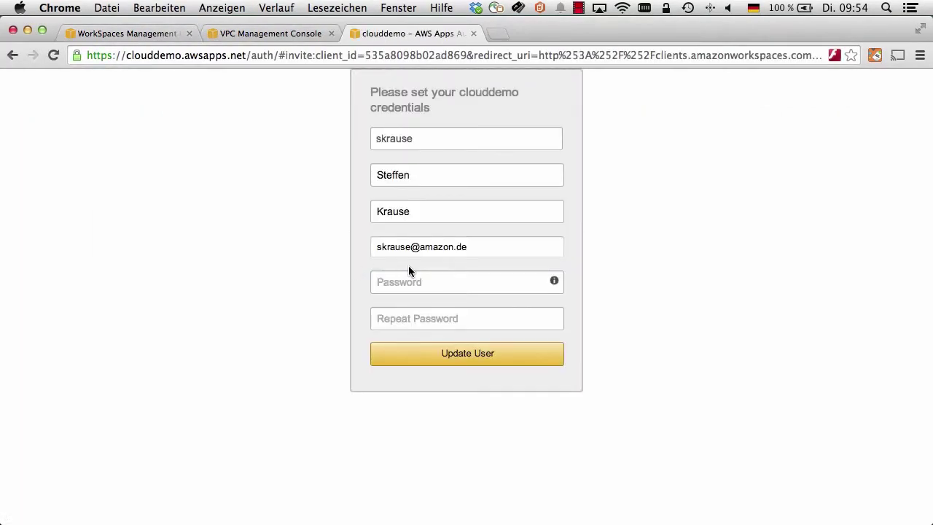
pyautogui.click(411, 281)
pyautogui.write('**************')
pyautogui.press('Tab')
pyautogui.write('**************')
pyautogui.click(479, 354)
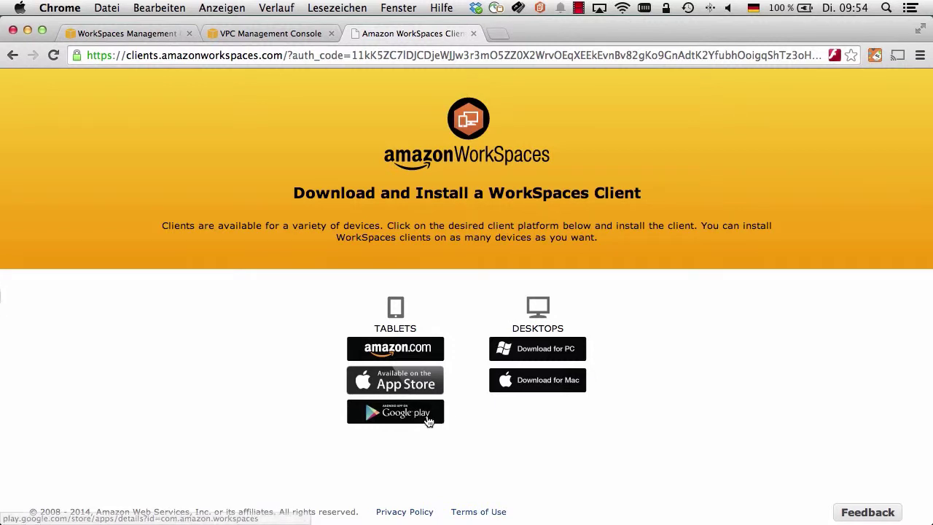
pyautogui.click(475, 34)
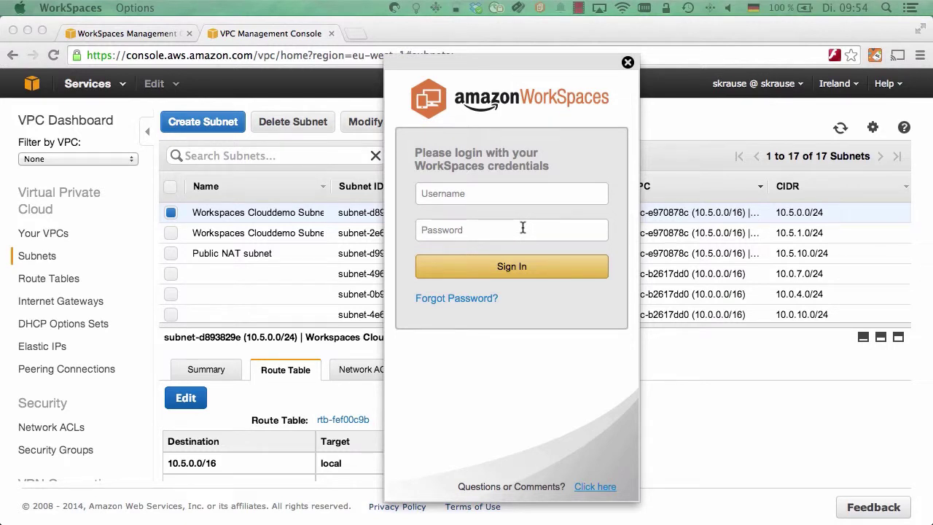
# Step: Switch the WorkSpaces client to registration-code entry, then return to the browser's WorkSpaces list
pyautogui.click(145, 8)
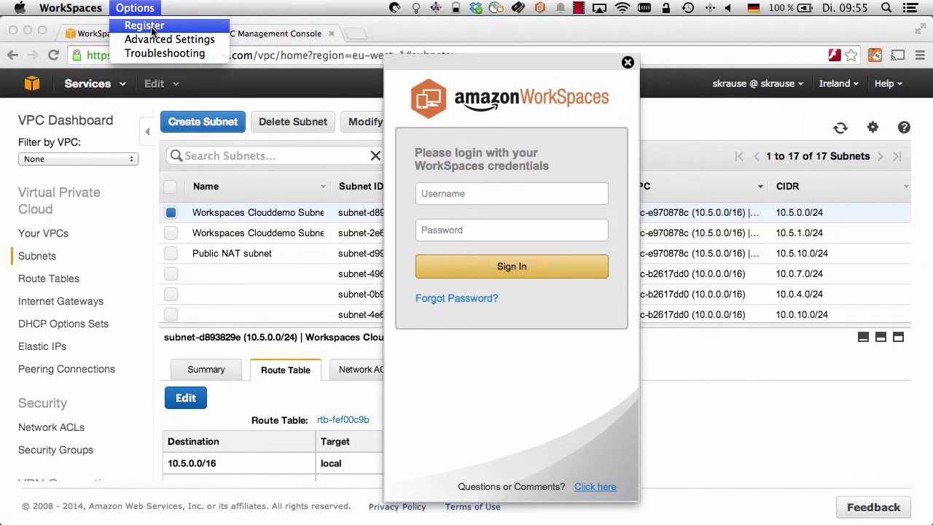
pyautogui.click(146, 26)
pyautogui.click(522, 247)
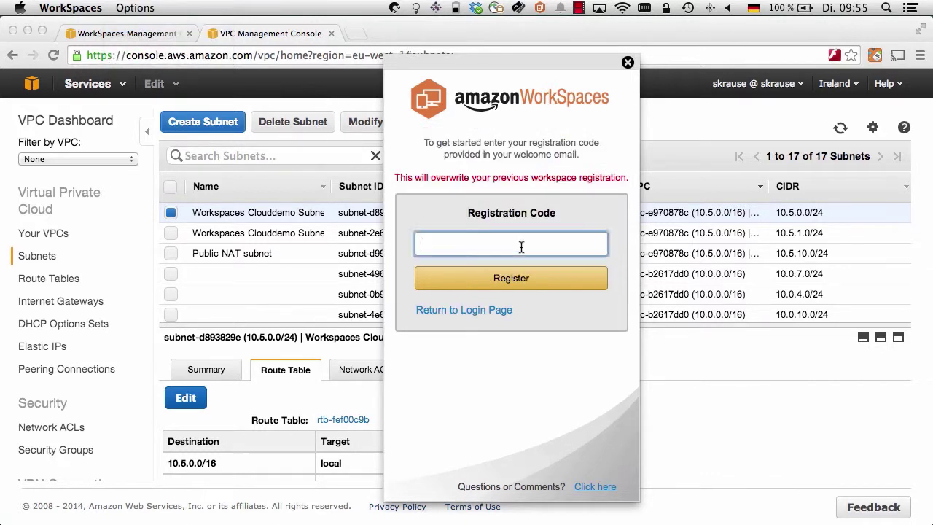
pyautogui.scroll(-1, 191, 439)
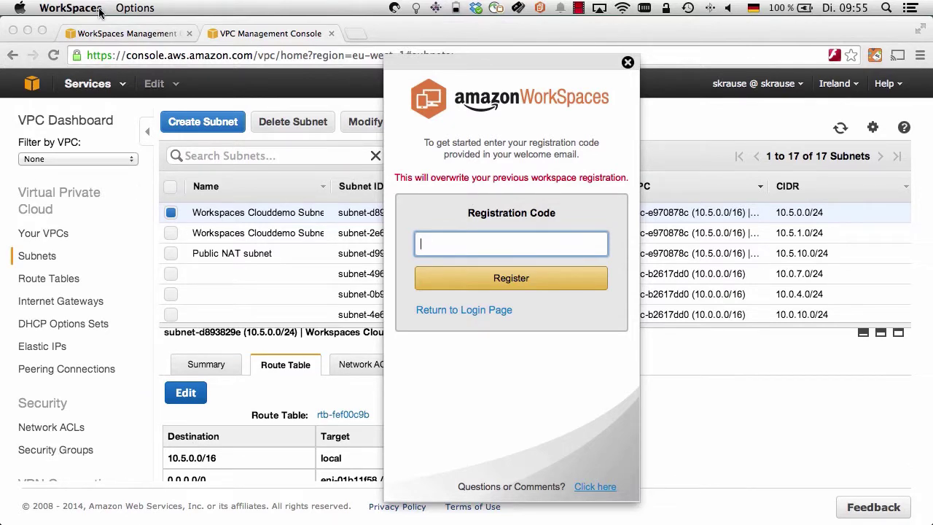
pyautogui.click(140, 35)
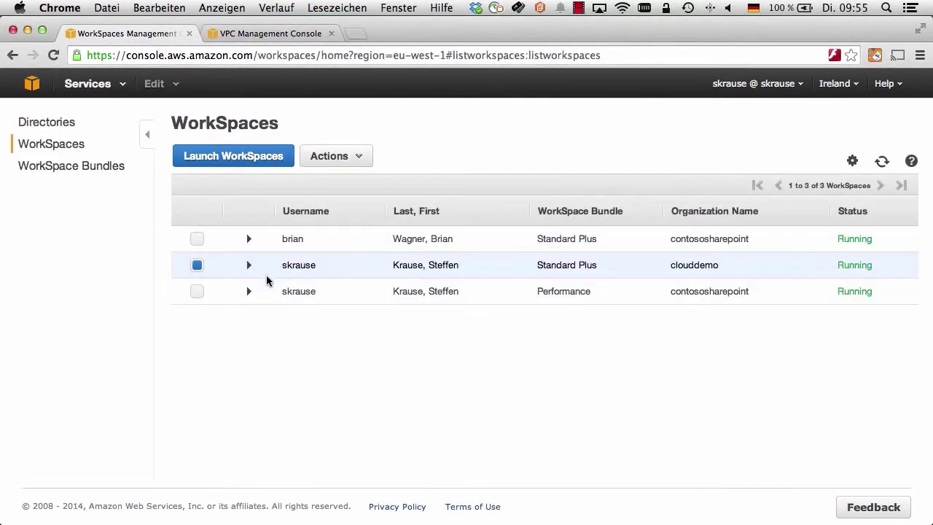
# Step: Show the new WorkSpace's invitation text and select its registration code for copying
pyautogui.click(358, 156)
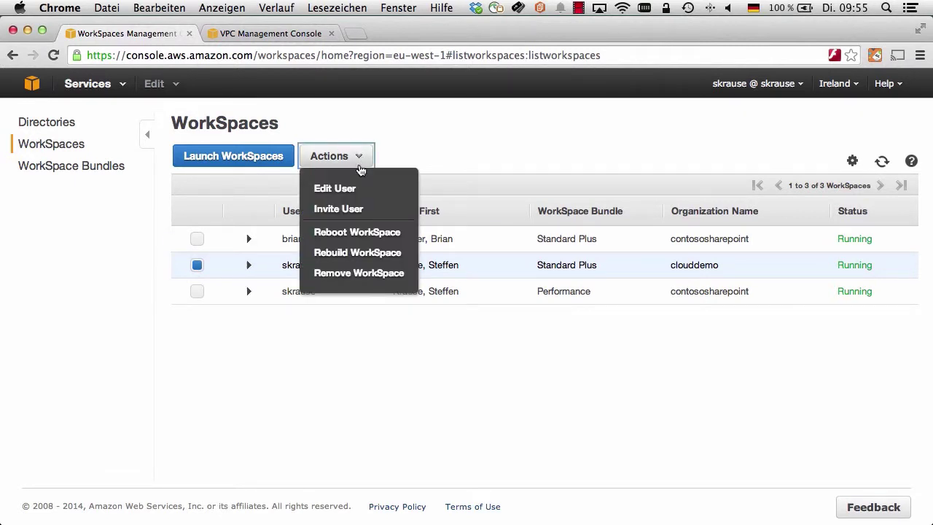
pyautogui.click(352, 212)
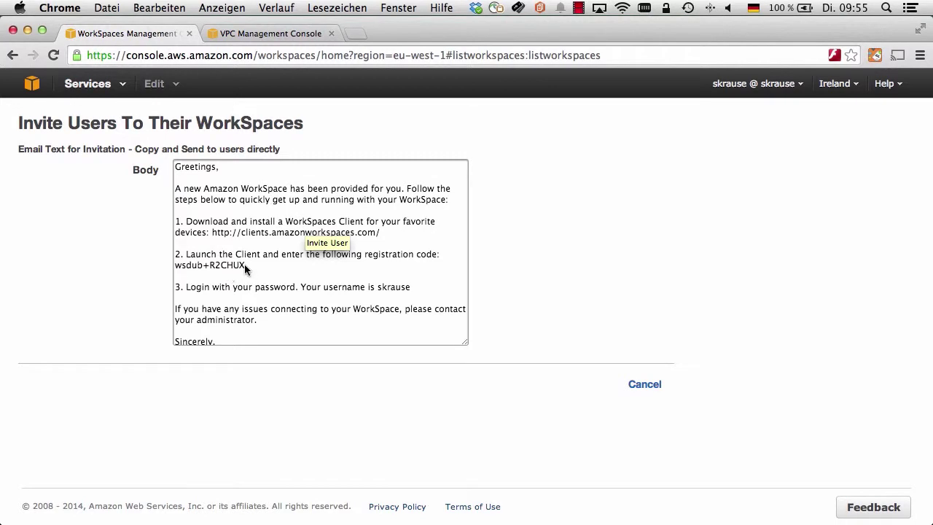
pyautogui.moveTo(245, 266); pyautogui.dragTo(174, 265)
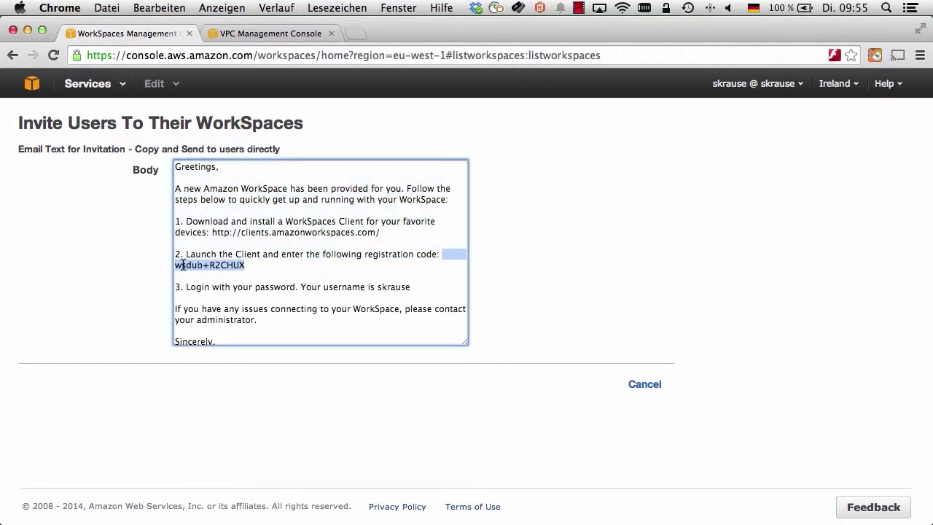
pyautogui.rightClick(186, 266)
# Step: Paste the copied registration code into the WorkSpaces client and register it
pyautogui.click(216, 260)
pyautogui.rightClick(556, 250)
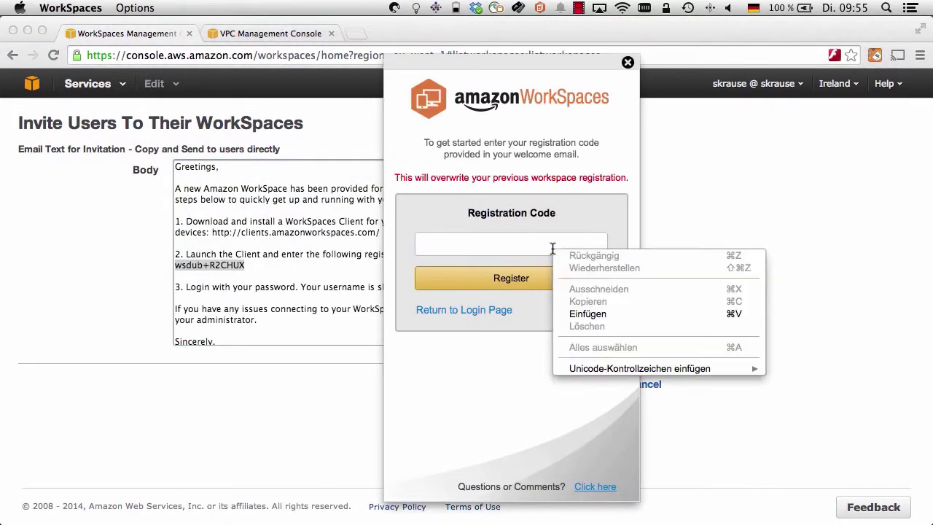
pyautogui.click(604, 312)
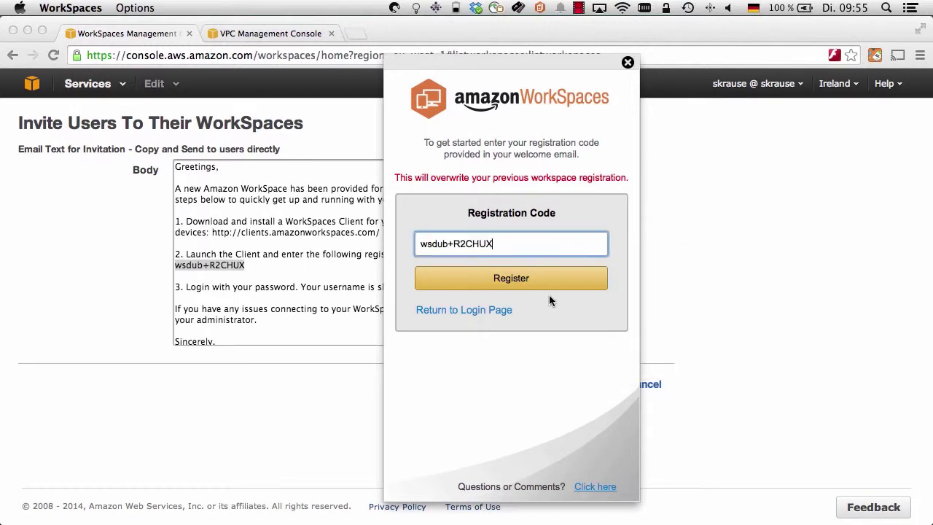
pyautogui.click(501, 283)
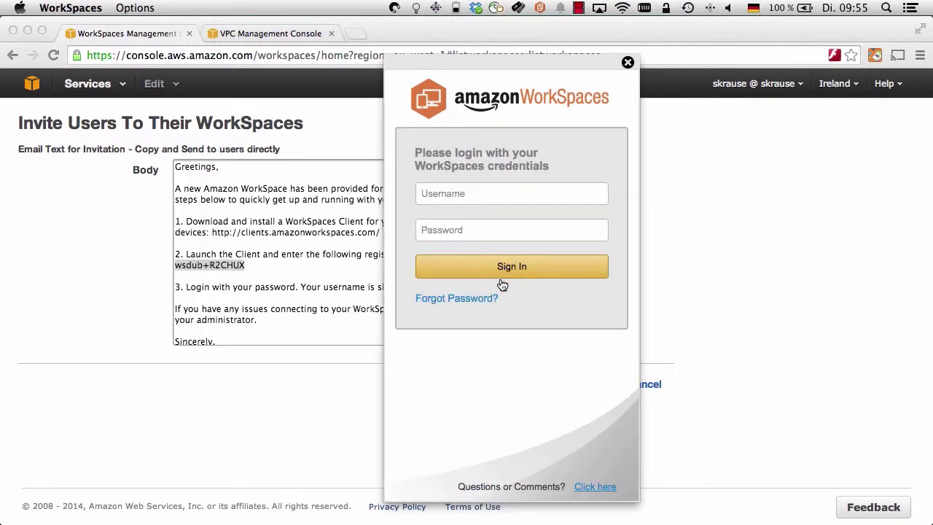
# Step: Sign in to the WorkSpace with the user's username and password
pyautogui.click(479, 191)
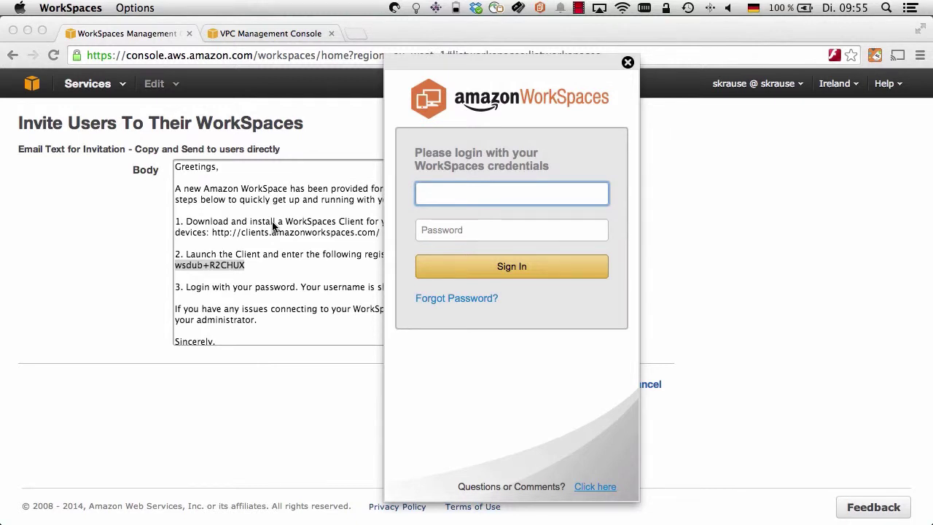
pyautogui.click(498, 205)
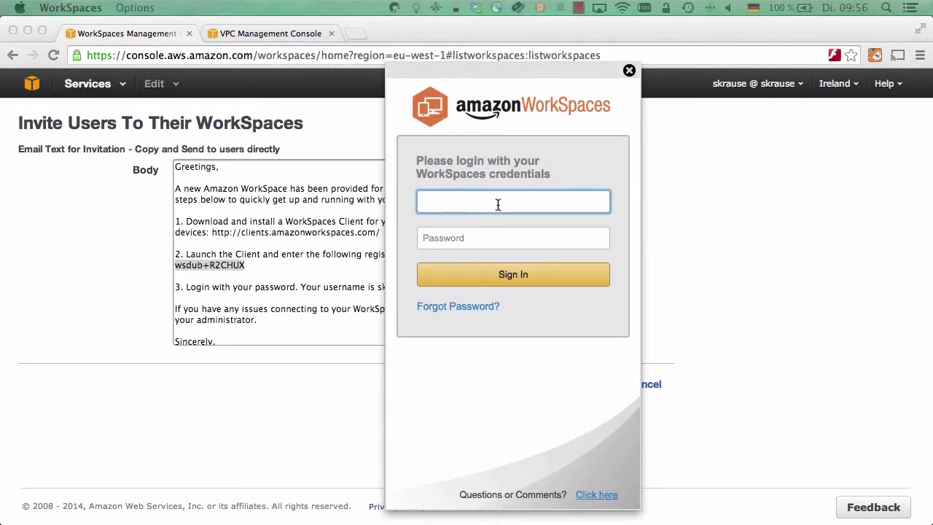
pyautogui.press('Tab')
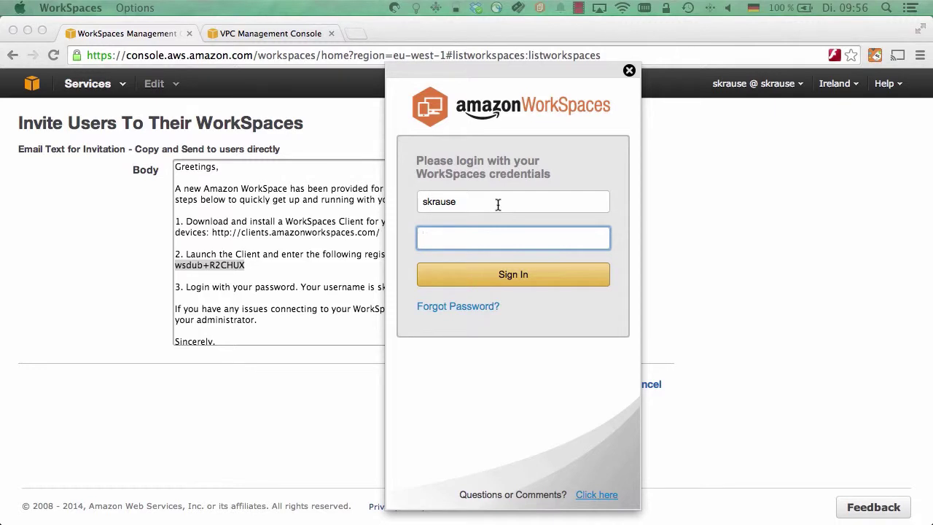
pyautogui.press('super+v')
pyautogui.click(511, 277)
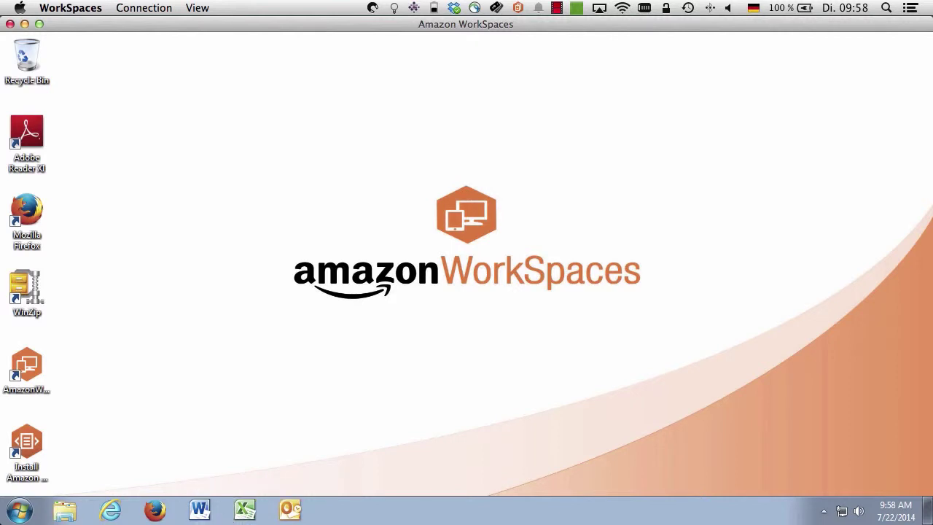
pyautogui.click(244, 509)
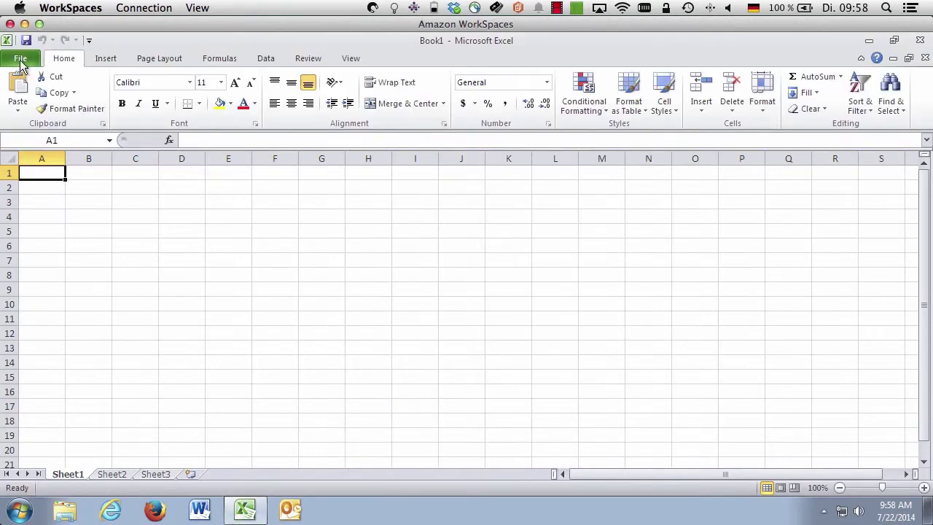
pyautogui.click(20, 58)
pyautogui.click(46, 306)
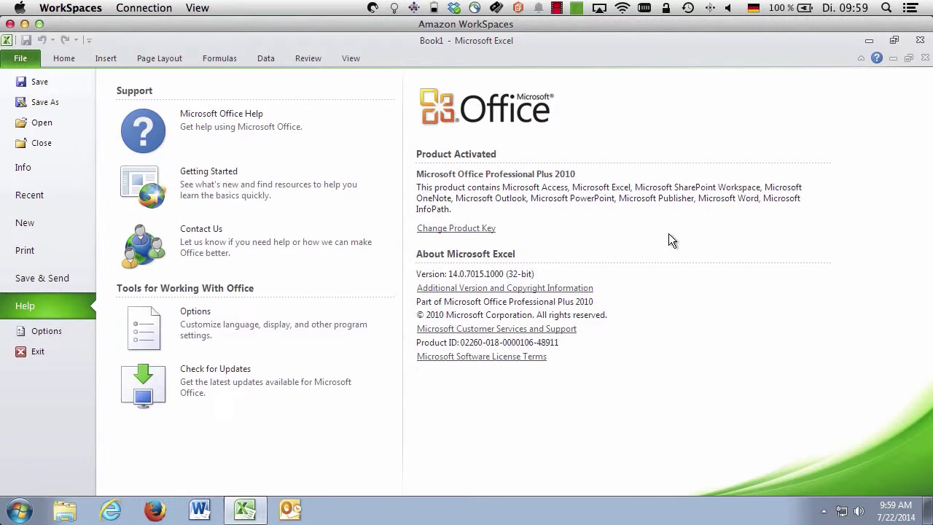
pyautogui.click(921, 41)
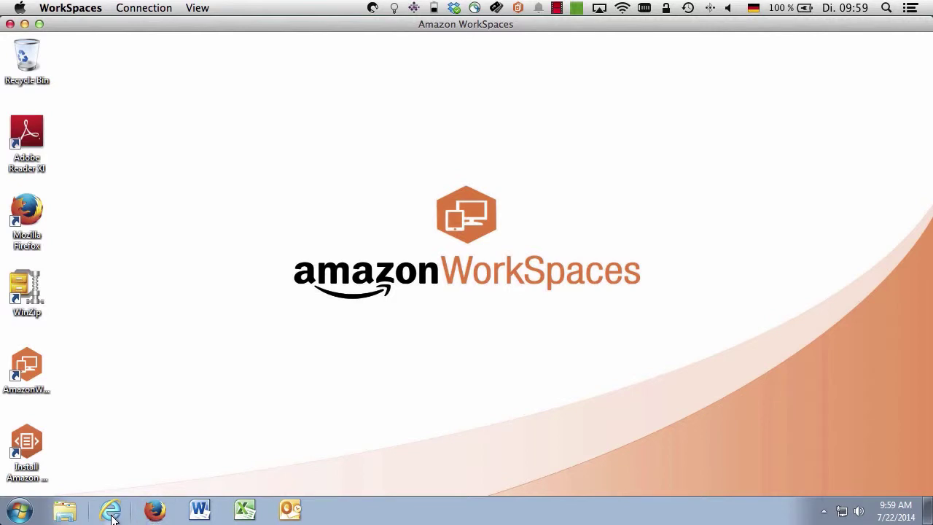
# Step: Test internet access by refreshing amazon.com in the WorkSpace's Internet Explorer, then return to Chrome
pyautogui.click(824, 511)
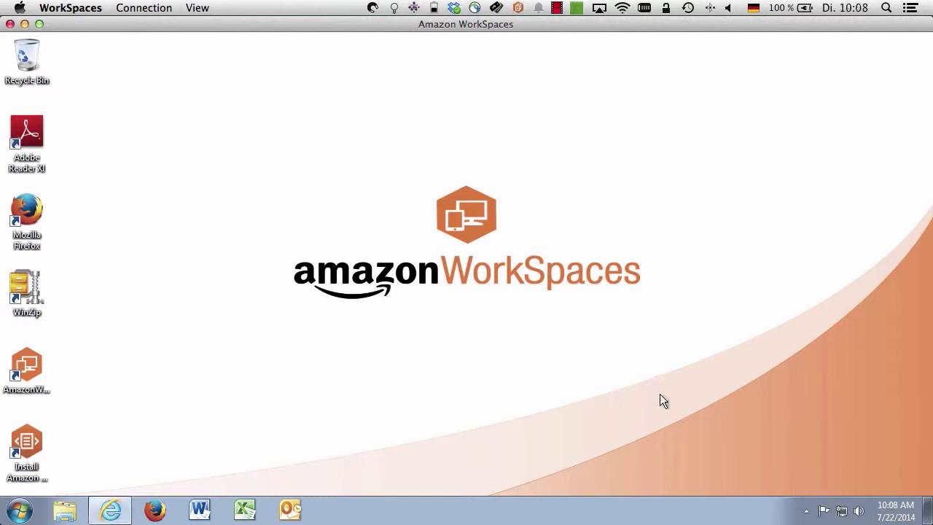
pyautogui.click(111, 511)
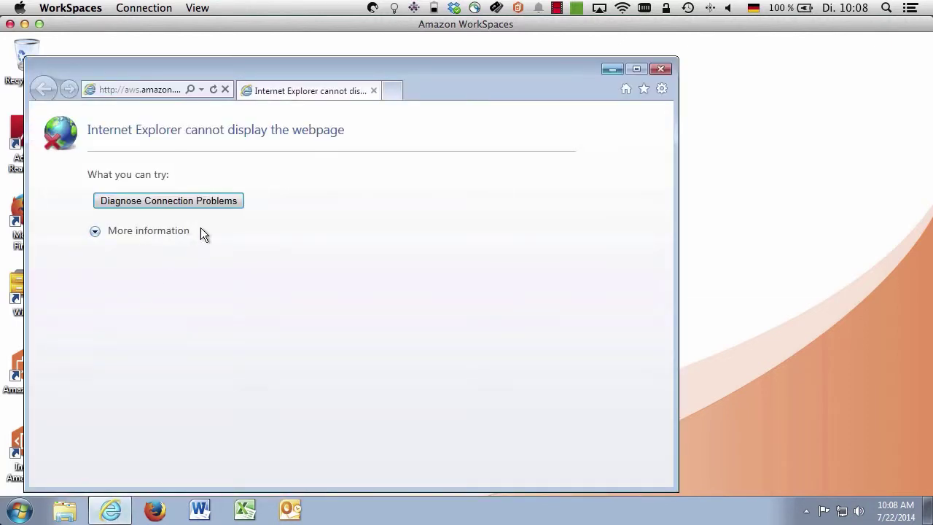
pyautogui.click(211, 88)
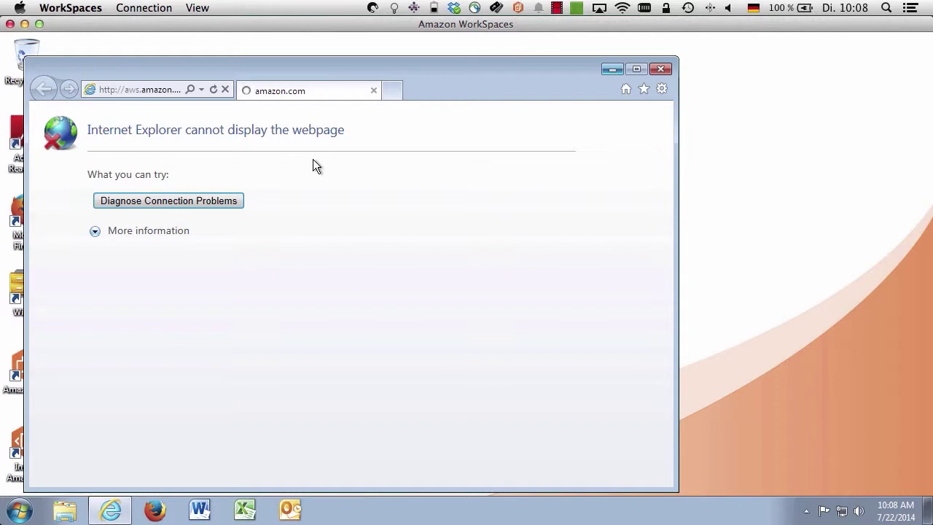
pyautogui.click(25, 24)
pyautogui.click(101, 327)
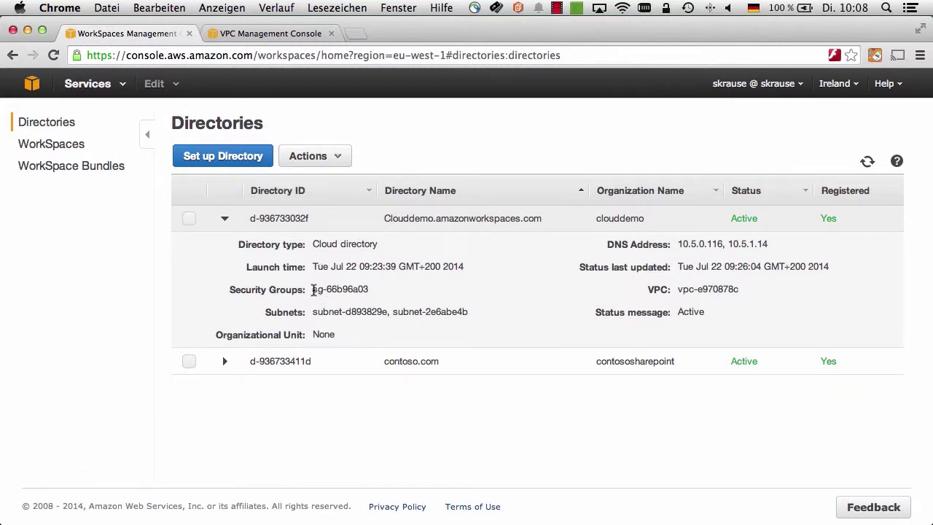
# Step: Look up the directory's security group sg-66b96a03 in VPC and review its outbound rules
pyautogui.moveTo(312, 290); pyautogui.dragTo(369, 289)
pyautogui.rightClick(366, 295)
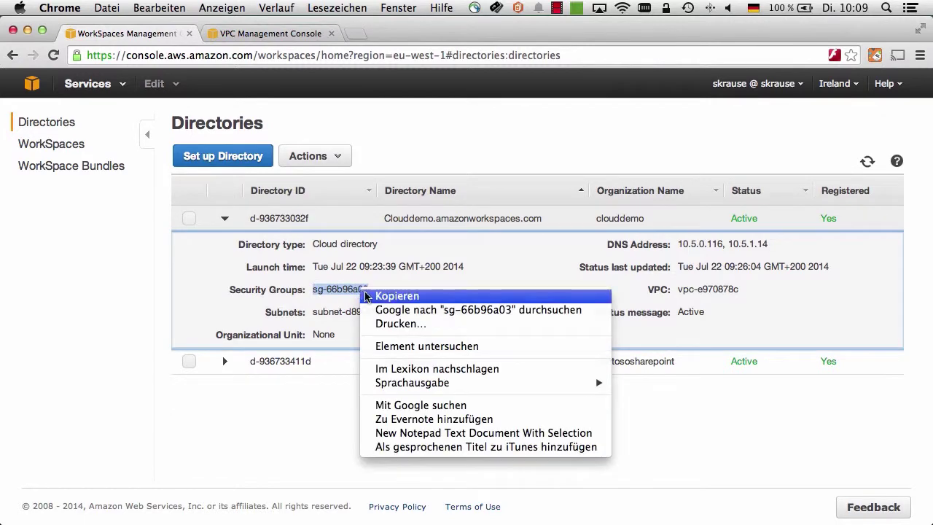
pyautogui.click(386, 296)
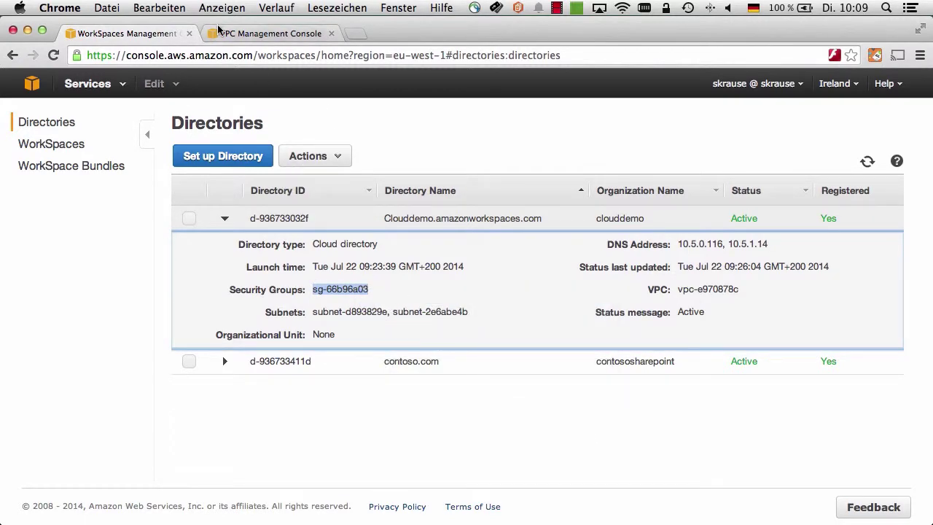
pyautogui.click(248, 34)
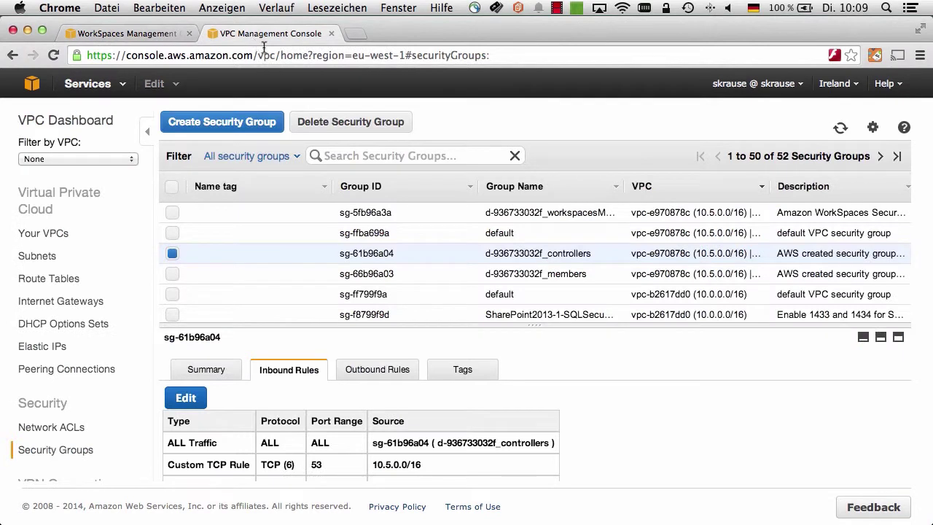
pyautogui.click(355, 155)
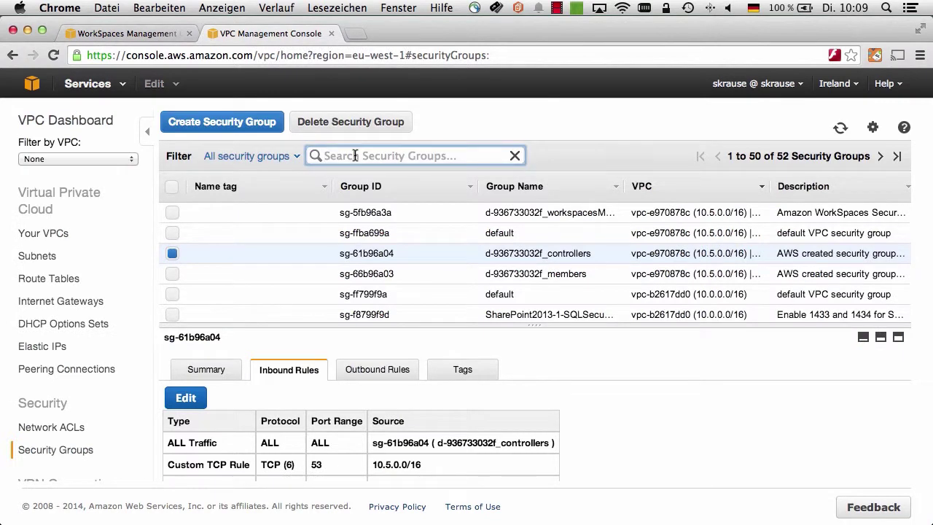
pyautogui.press('super+v')
pyautogui.click(374, 372)
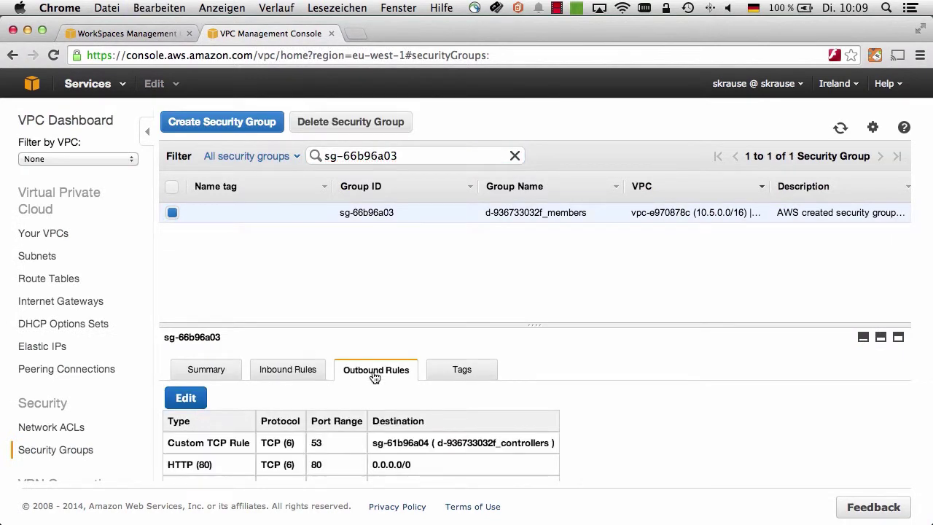
pyautogui.scroll(-5, 374, 384)
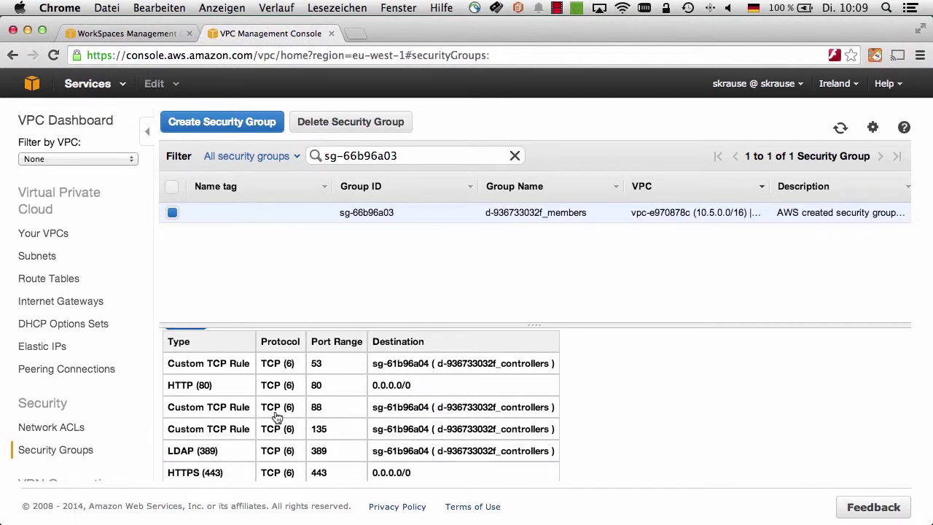
pyautogui.scroll(-2, 272, 413)
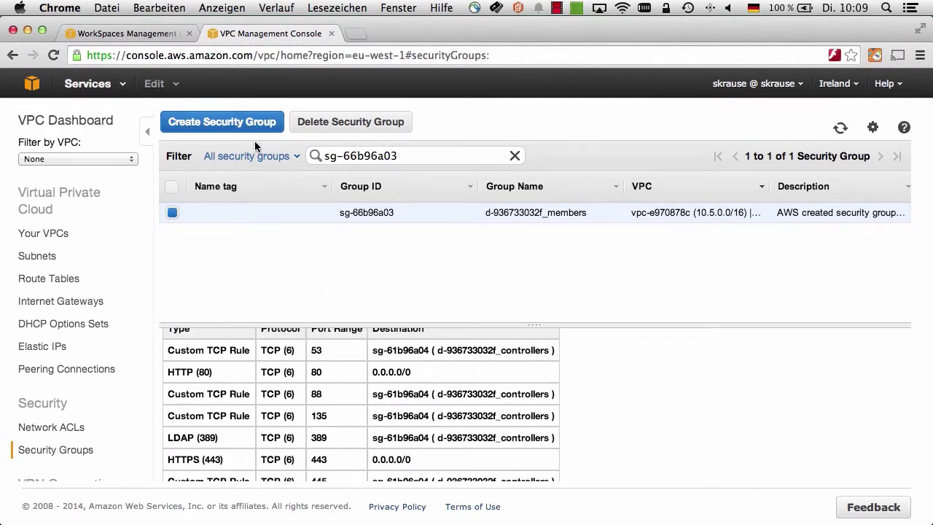
# Step: Clear the sg-66b96a03 search filter, return to Directories, and open the EC2 console
pyautogui.tripleClick(514, 159)
pyautogui.press('super+c')
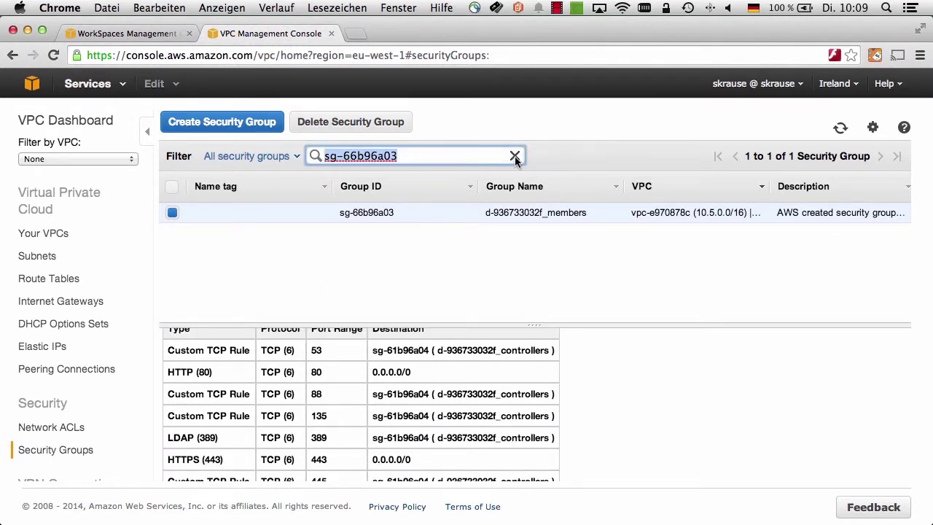
pyautogui.click(515, 157)
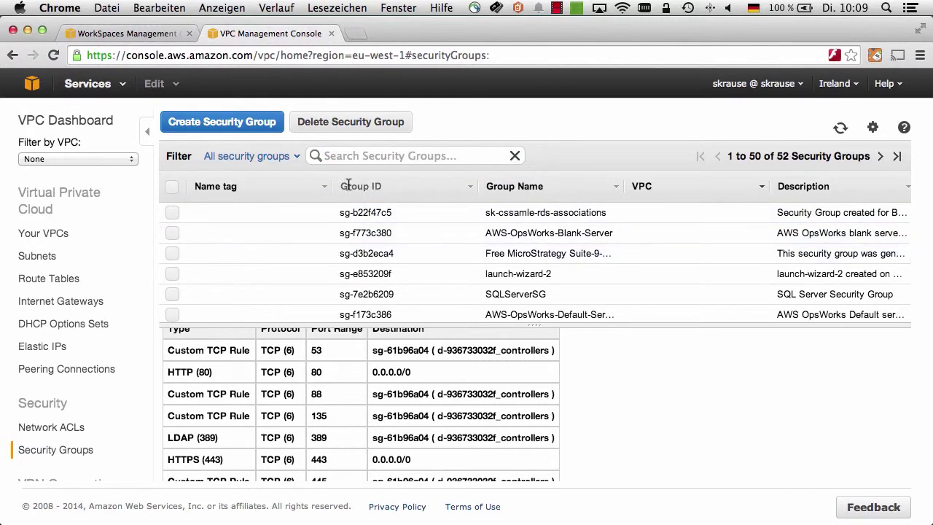
pyautogui.click(145, 34)
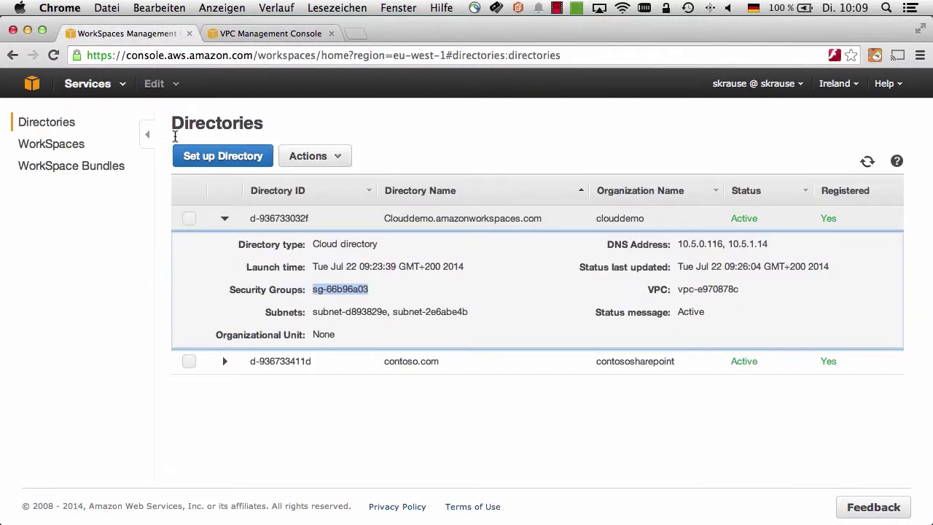
pyautogui.click(358, 34)
pyautogui.click(60, 201)
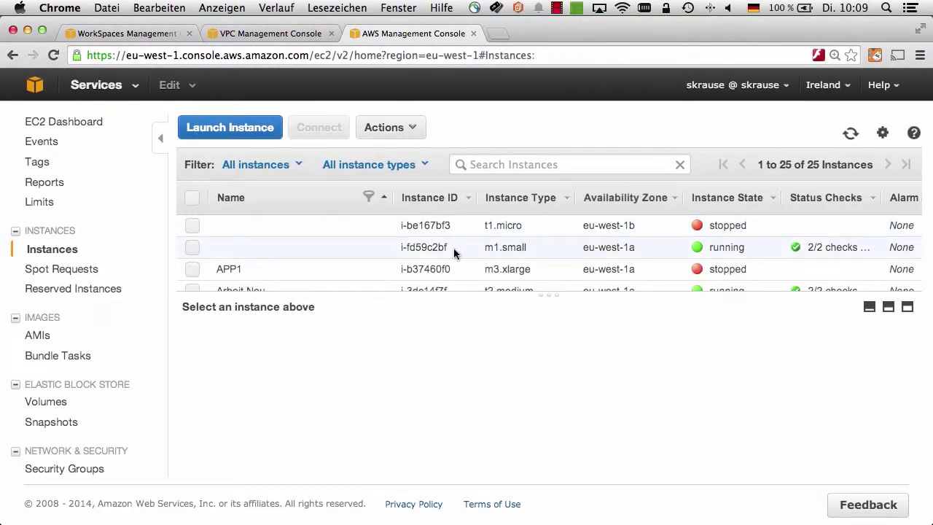
# Step: Open the inbound rules of instance i-fd59c2bf's default security group sg-ffba699a for editing
pyautogui.click(451, 248)
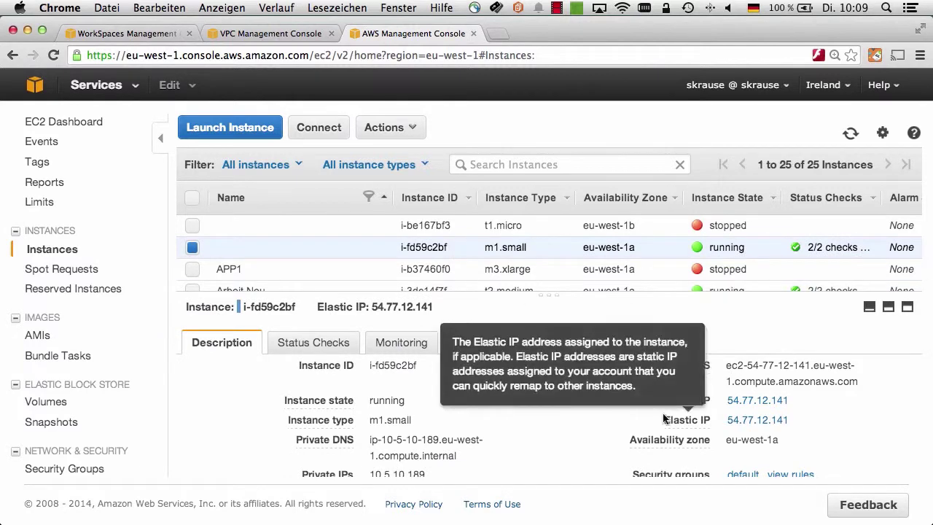
pyautogui.scroll(-2, 747, 431)
pyautogui.click(744, 424)
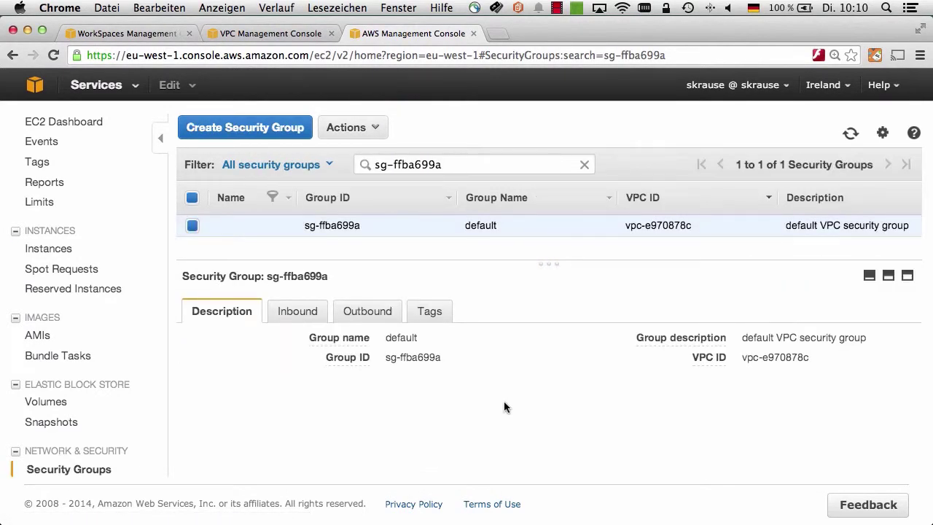
pyautogui.click(293, 311)
pyautogui.click(212, 354)
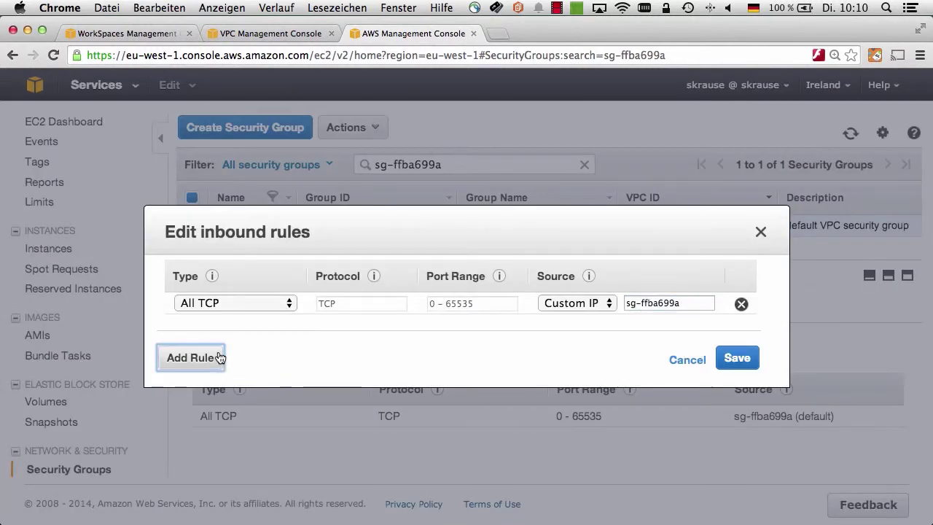
# Step: Add an All TCP inbound rule with source sg-66b96a03
pyautogui.click(217, 358)
pyautogui.click(235, 325)
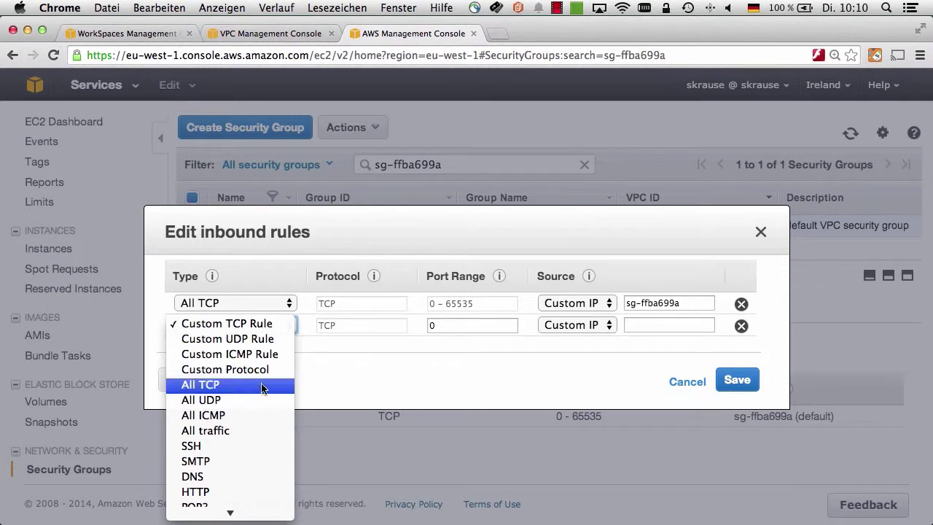
pyautogui.click(233, 385)
pyautogui.click(625, 325)
pyautogui.press('super+v')
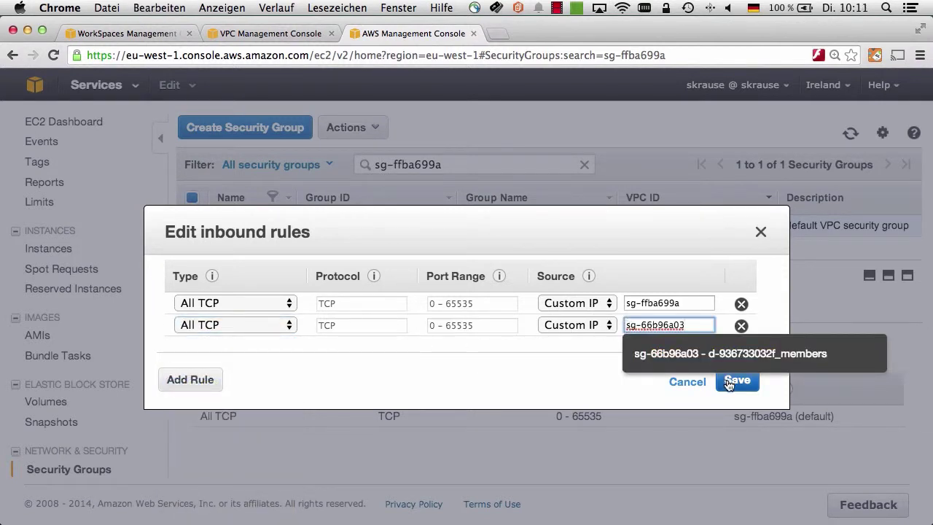
pyautogui.click(692, 365)
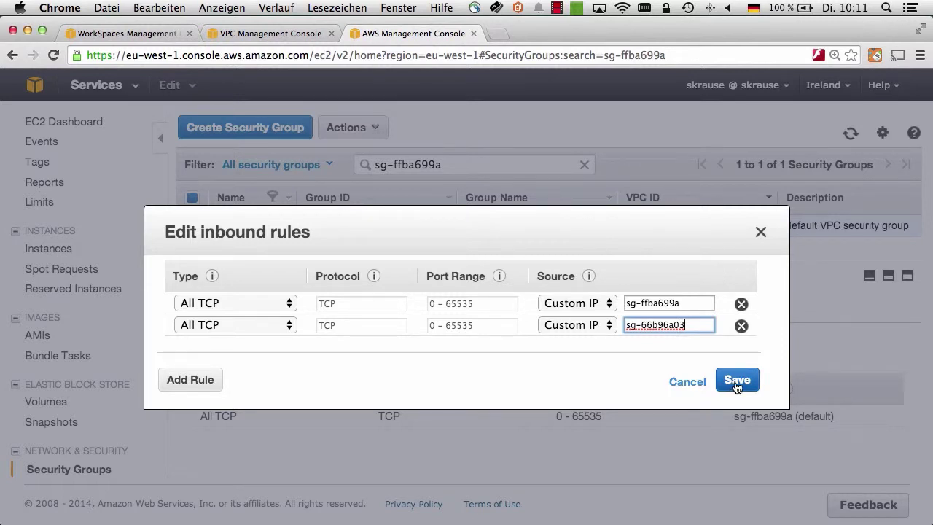
# Step: Add an All UDP inbound rule with source sg-66b96a03
pyautogui.click(196, 380)
pyautogui.click(226, 353)
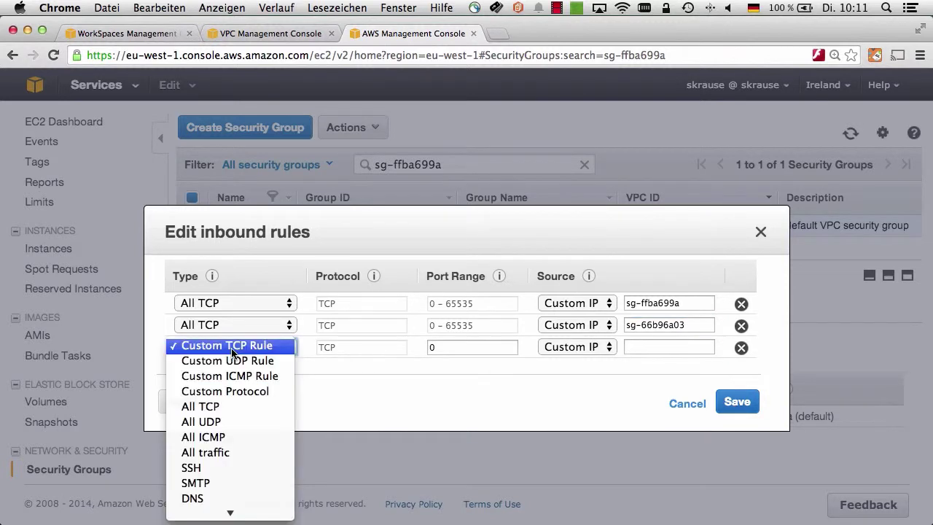
pyautogui.click(231, 425)
pyautogui.click(651, 344)
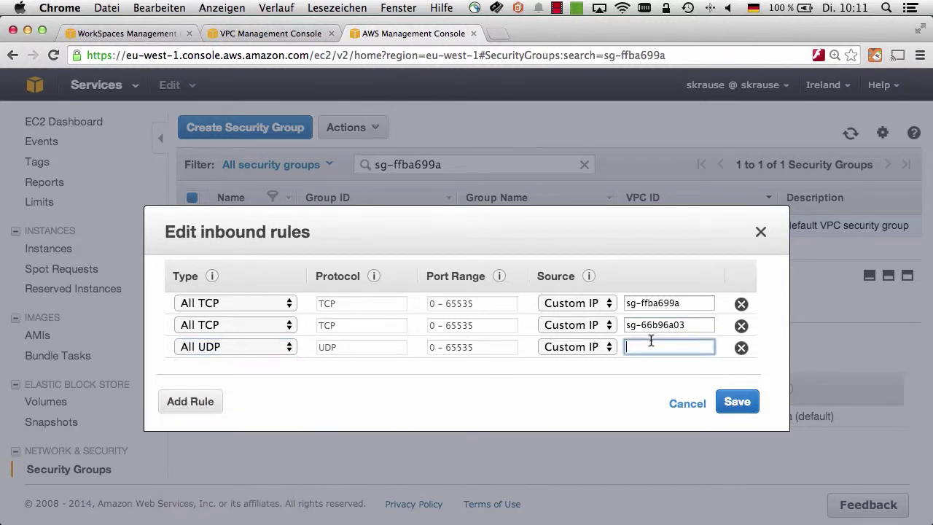
pyautogui.press('super+v')
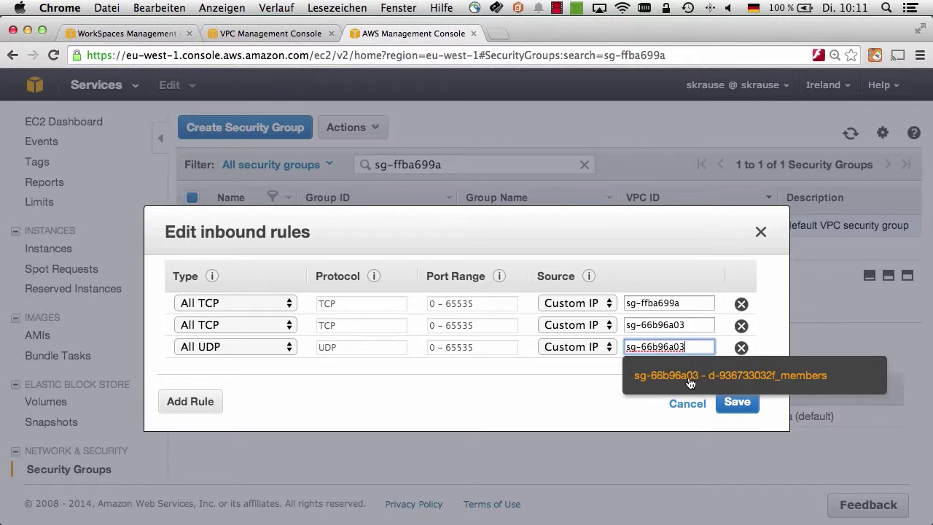
pyautogui.click(688, 377)
# Step: Add an All ICMP rule from sg-66b96a03 and save the inbound rules
pyautogui.click(191, 402)
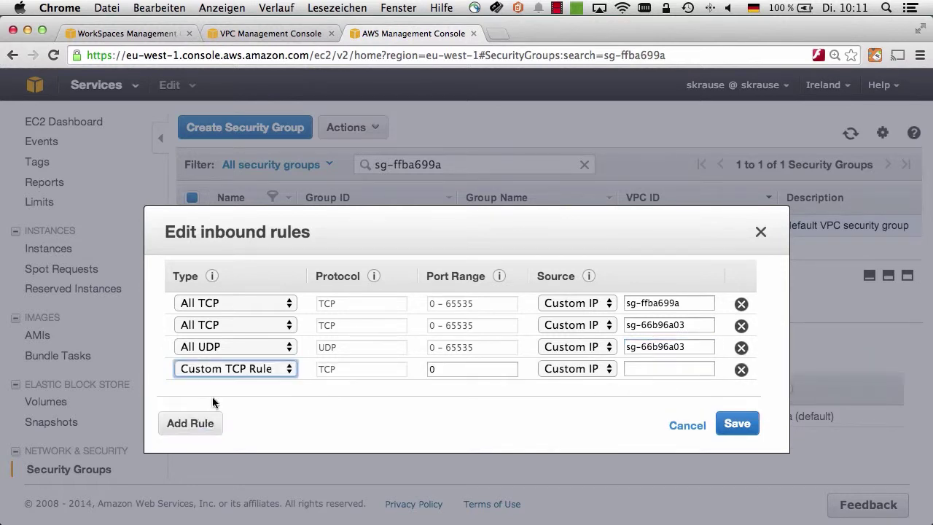
pyautogui.click(234, 372)
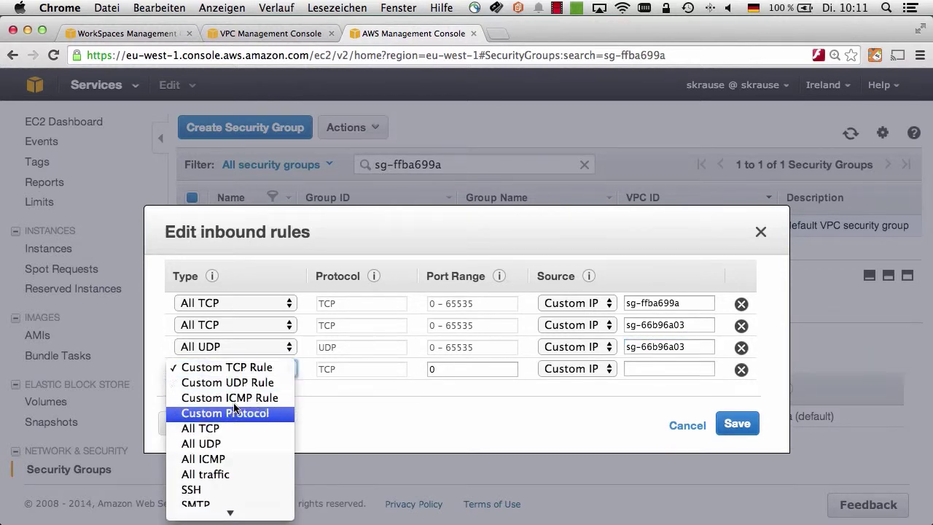
pyautogui.click(232, 459)
pyautogui.click(656, 369)
pyautogui.press('super+v')
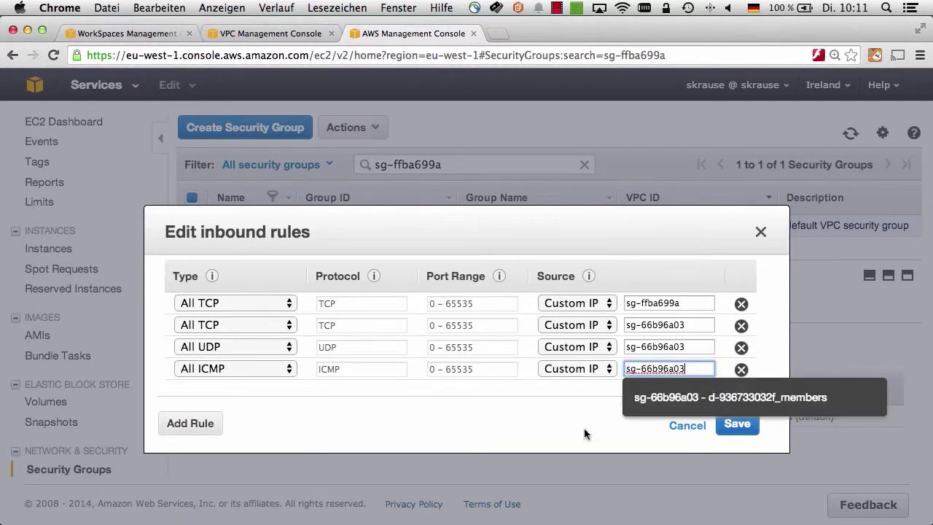
pyautogui.click(523, 430)
pyautogui.click(737, 424)
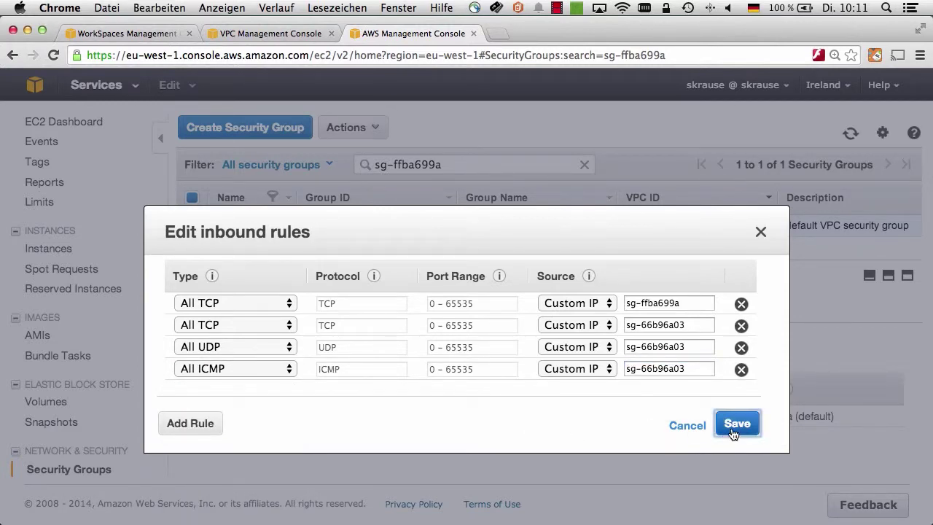
pyautogui.scroll(-3, 679, 425)
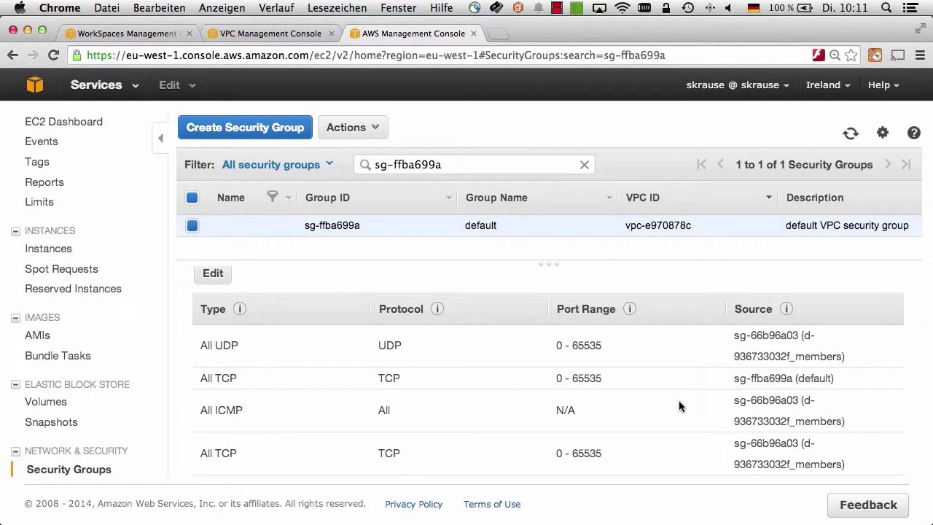
pyautogui.scroll(3, 679, 400)
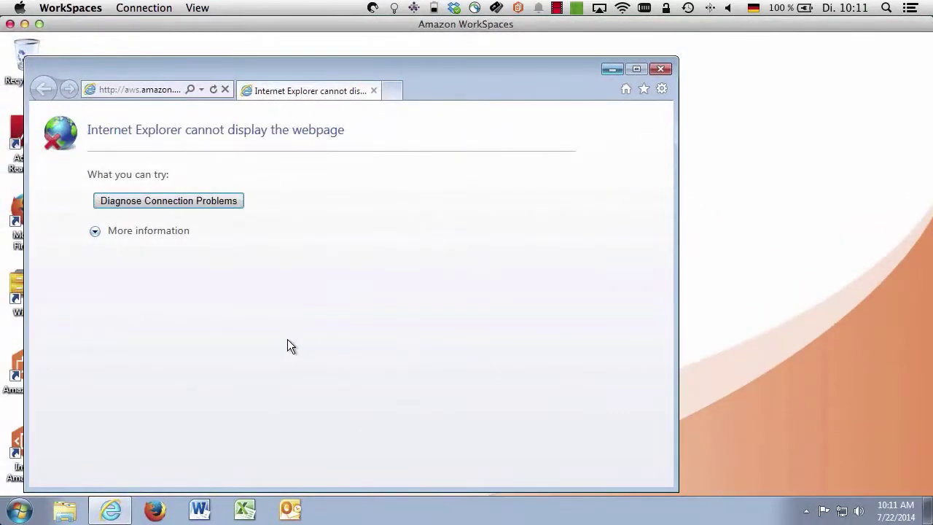
# Step: Reload the AWS WorkSpaces page in the WorkSpace's Internet Explorer, then minimize it and the client
pyautogui.click(211, 88)
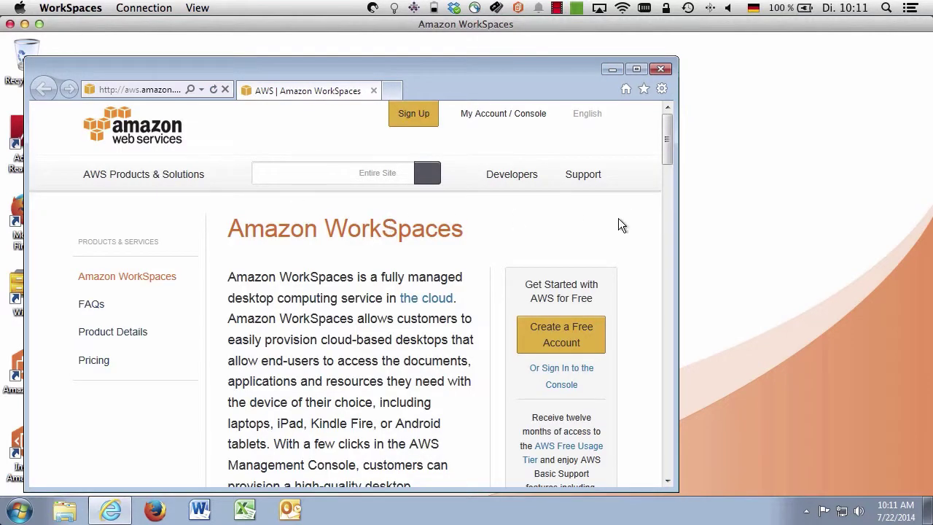
pyautogui.click(614, 70)
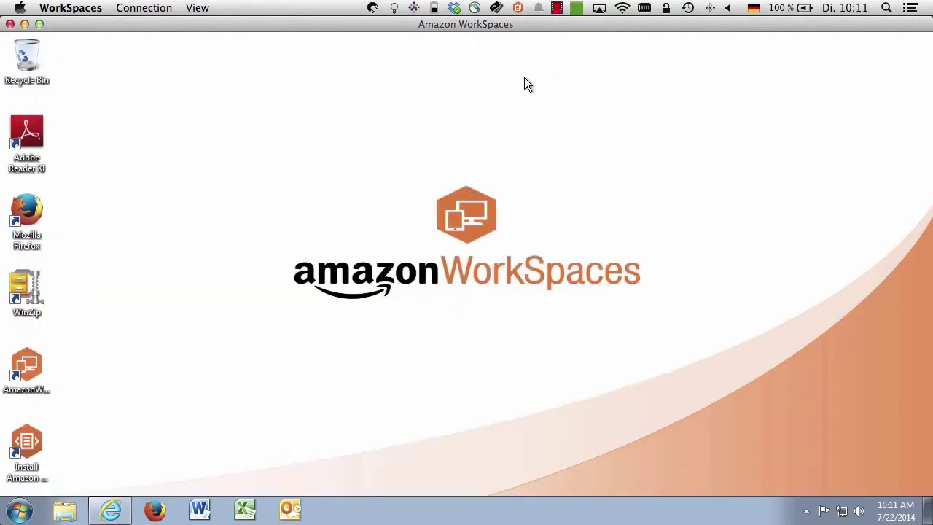
pyautogui.click(24, 24)
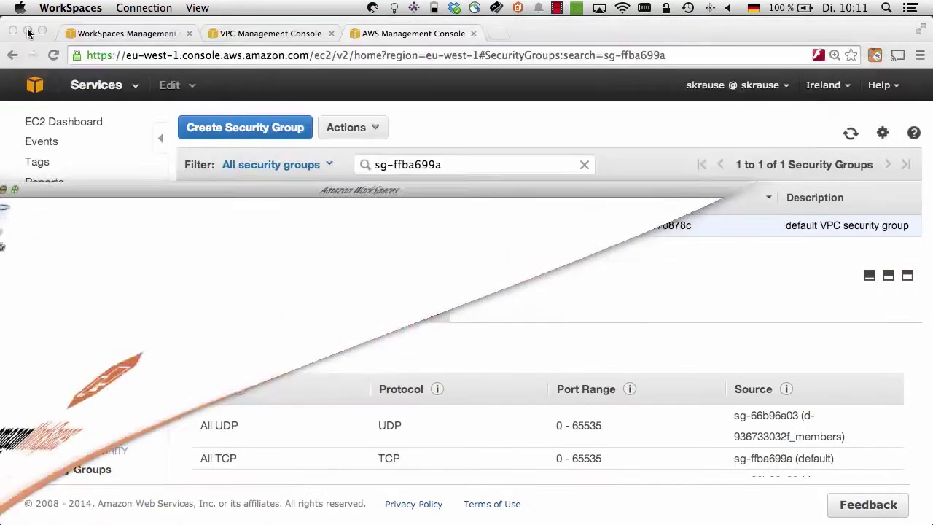
# Step: Back on the WorkSpaces list, select the clouddemo WorkSpace and view its Actions menu without choosing anything
pyautogui.click(200, 164)
pyautogui.press('super+1')
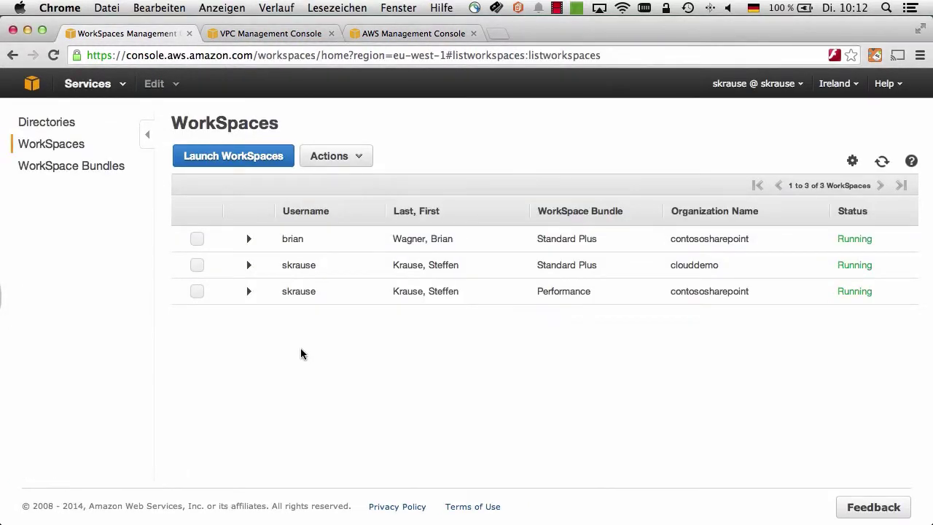
pyautogui.click(197, 264)
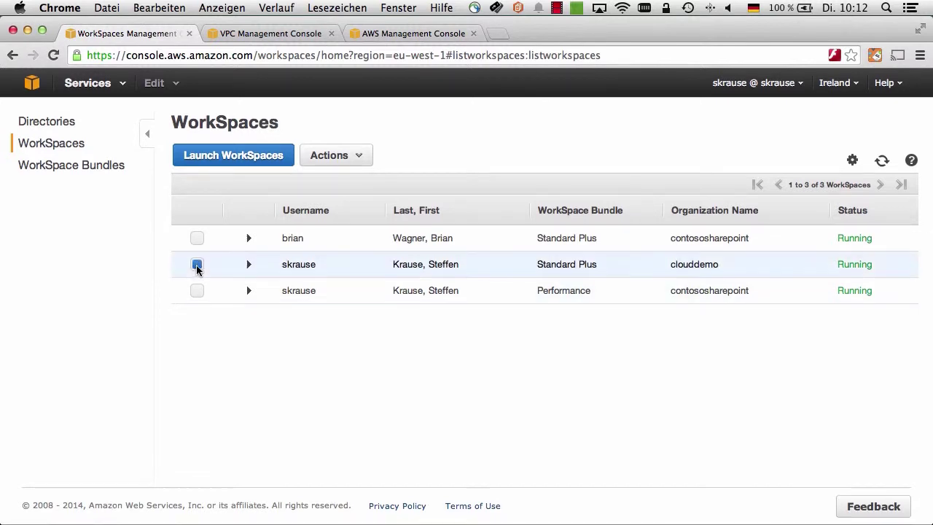
pyautogui.click(345, 157)
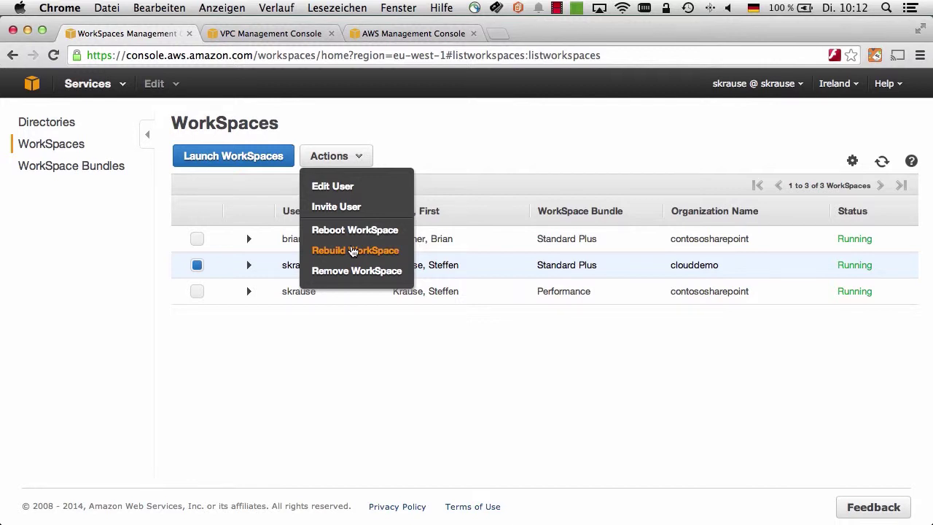
pyautogui.click(353, 250)
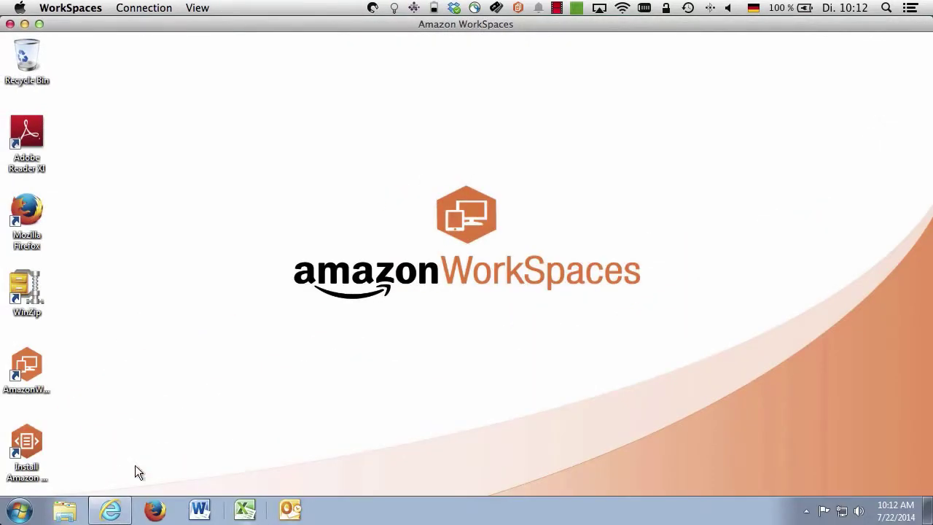
# Step: In the WorkSpace, browse My Documents, Computer and the UserProfile (D:) drive in Explorer
pyautogui.click(65, 511)
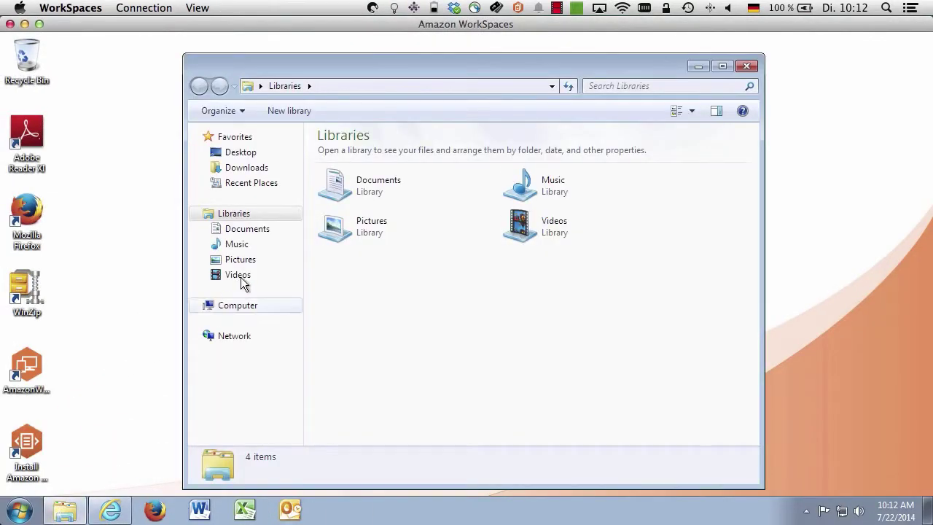
pyautogui.click(204, 230)
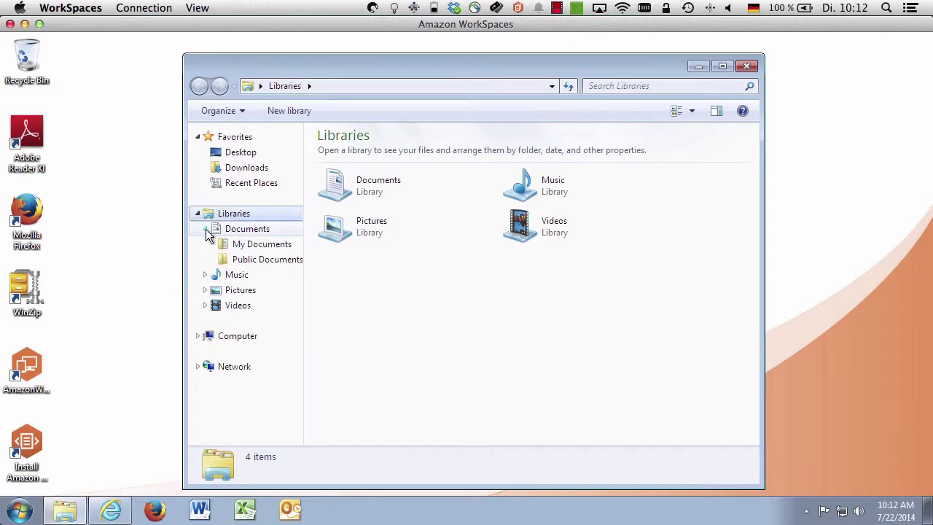
pyautogui.click(263, 245)
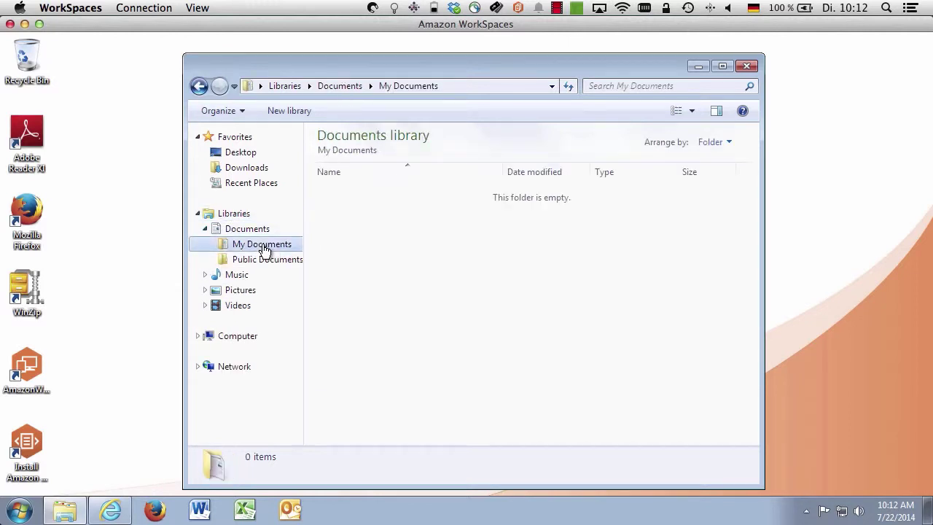
pyautogui.click(244, 337)
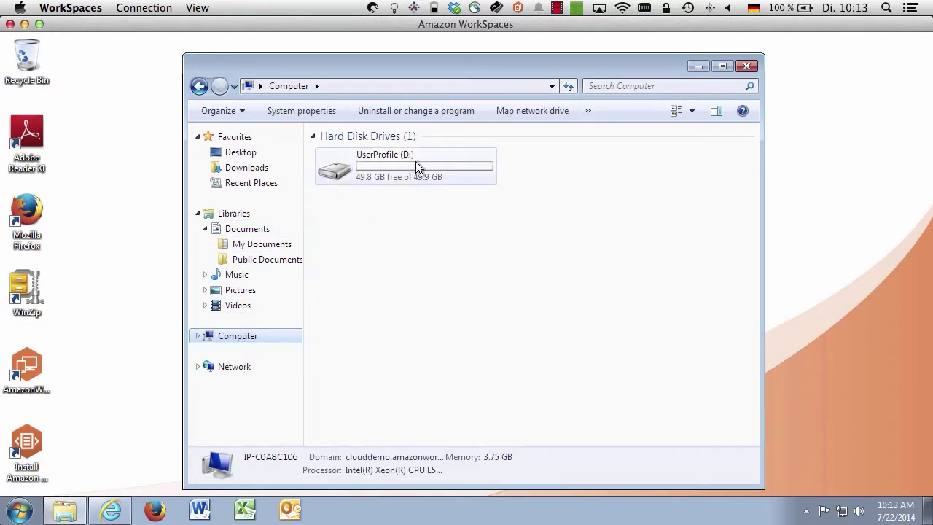
pyautogui.click(385, 165)
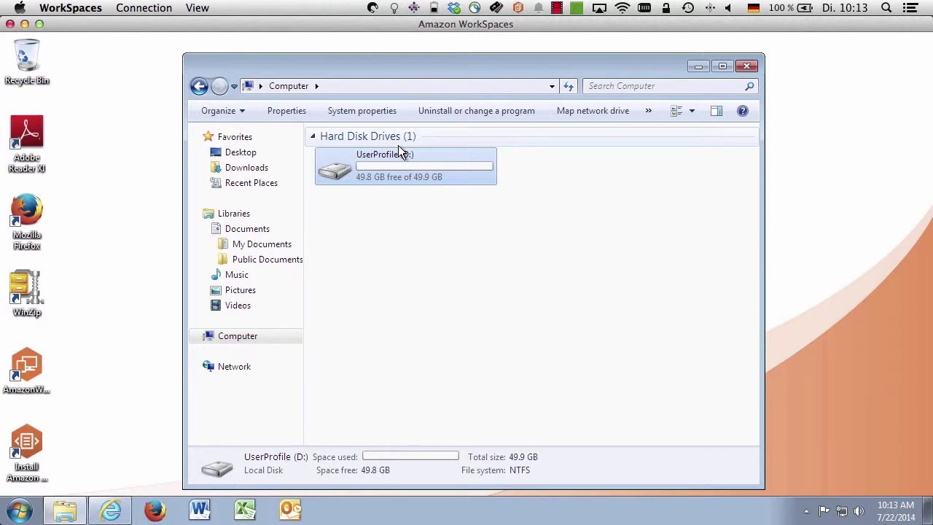
# Step: Go to Local Disk (C:), return to the empty My Documents folder, then minimize the WorkSpace
pyautogui.click(390, 87)
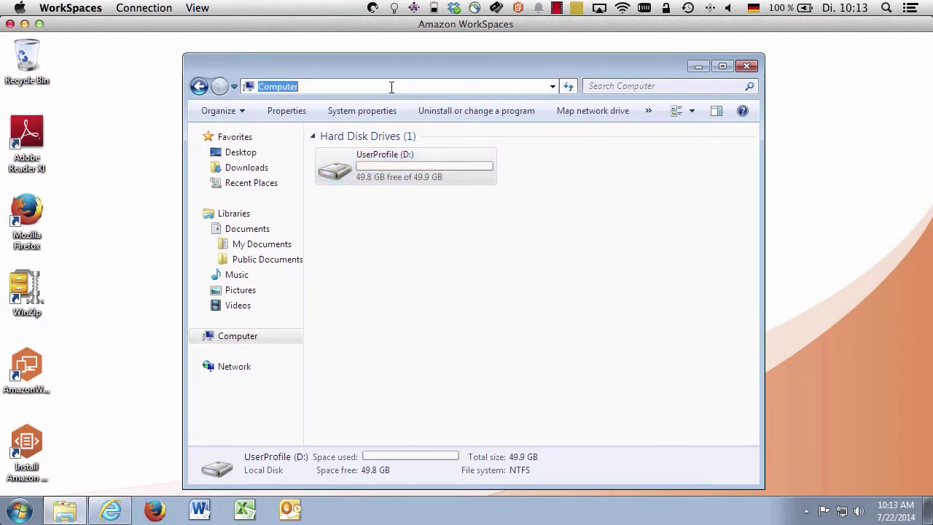
pyautogui.write('c:\\')
pyautogui.press('Return')
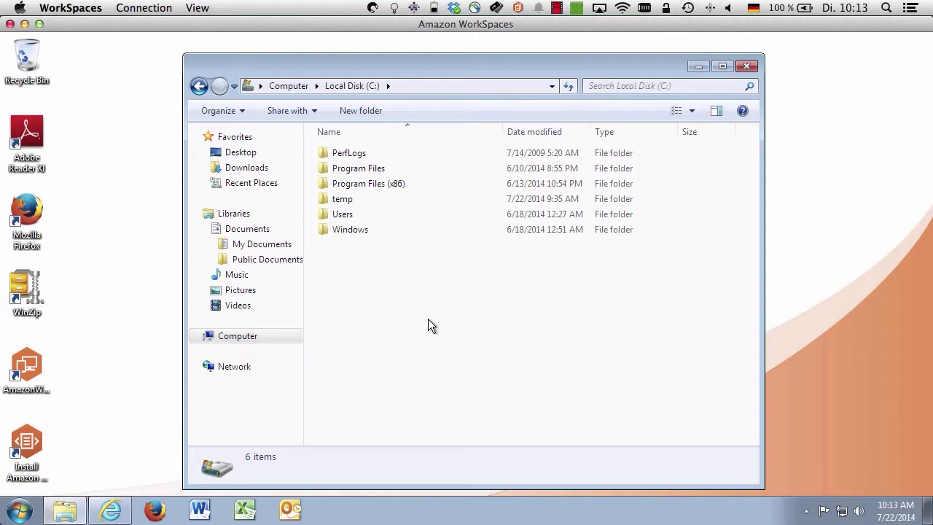
pyautogui.click(239, 244)
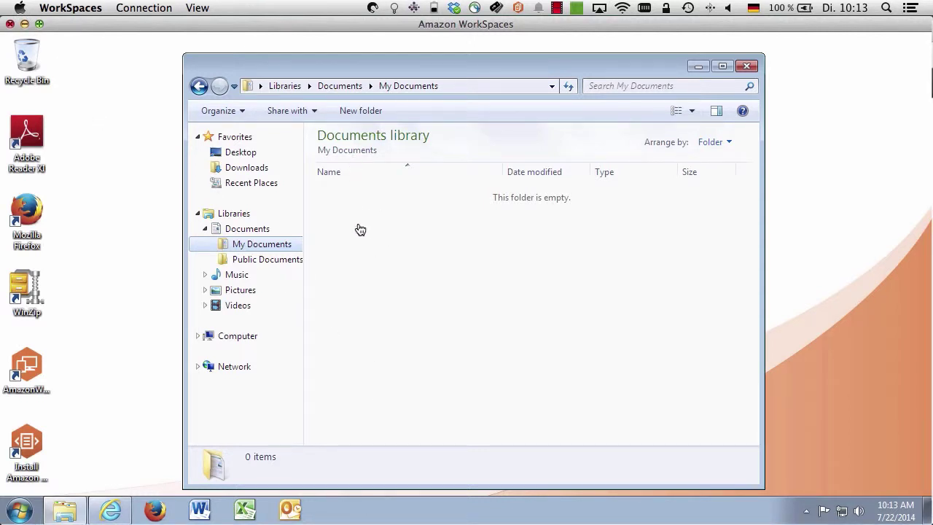
pyautogui.click(25, 24)
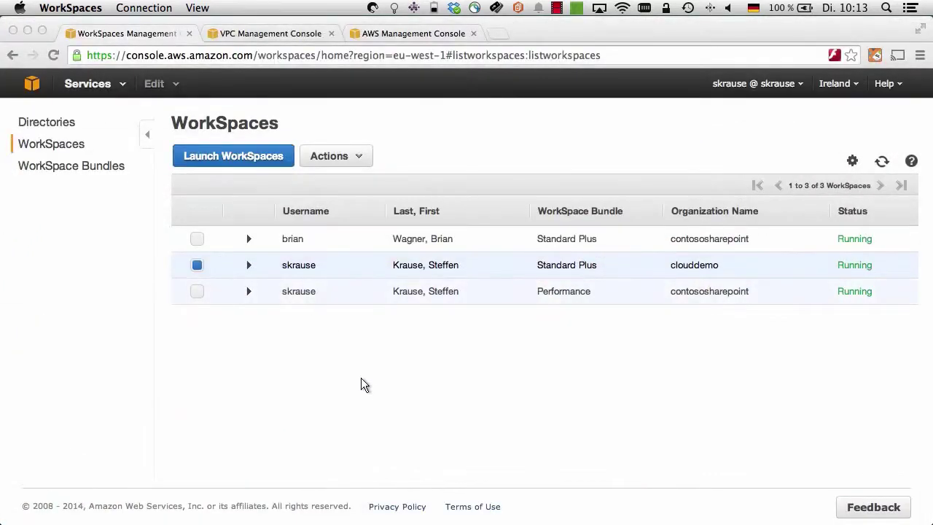
# Step: Open the Directories list, expand contoso.com's details (Connect, vpc-1ab0507f) and show its Actions menu
pyautogui.click(353, 155)
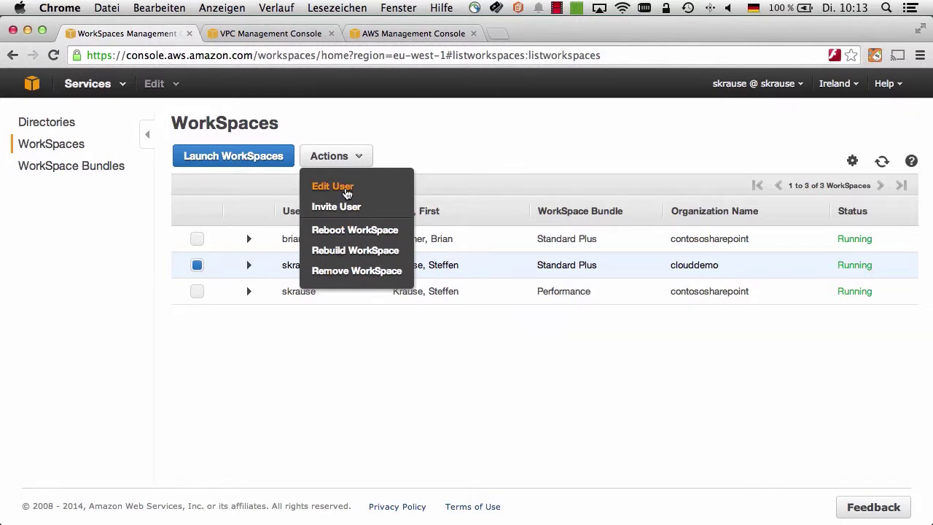
pyautogui.click(51, 131)
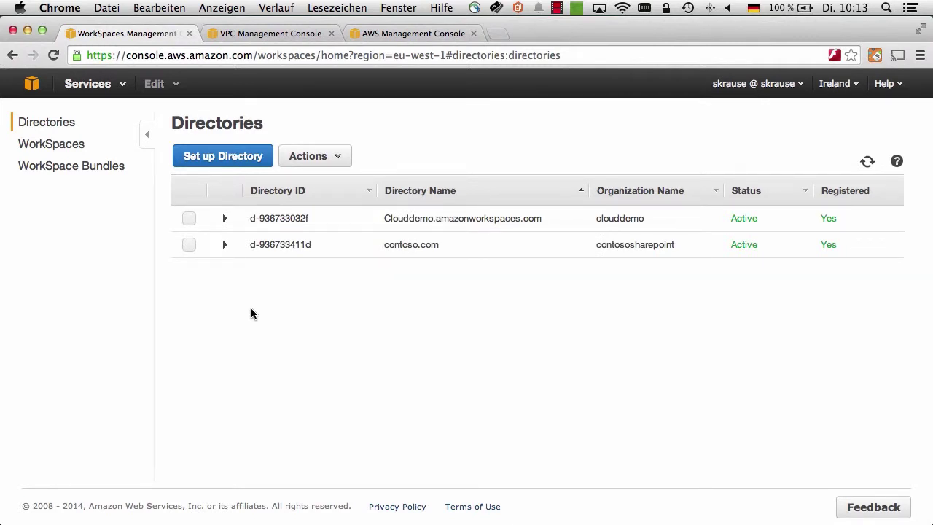
pyautogui.click(225, 245)
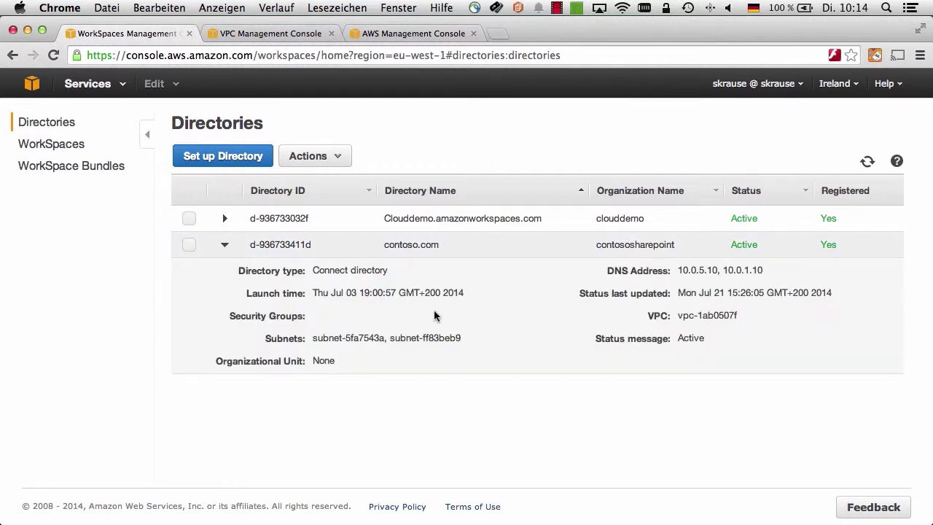
pyautogui.click(331, 160)
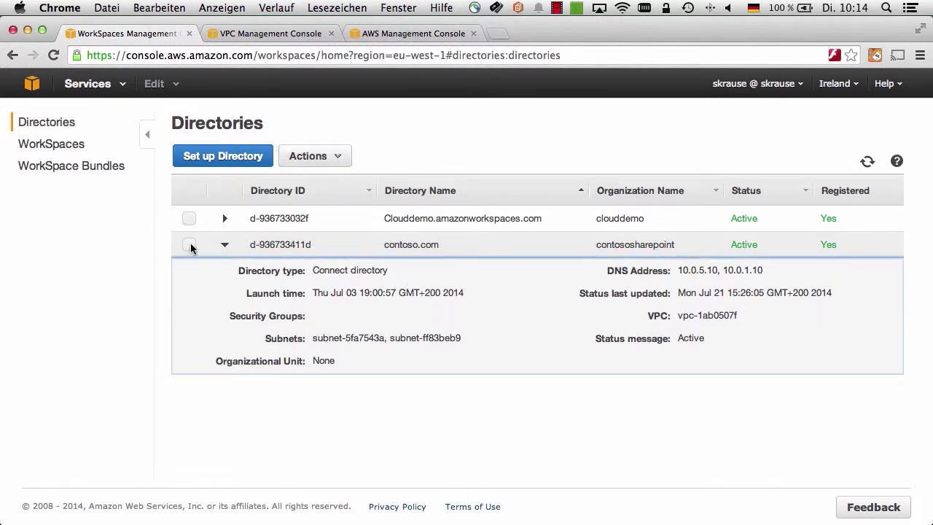
pyautogui.click(189, 246)
pyautogui.click(312, 156)
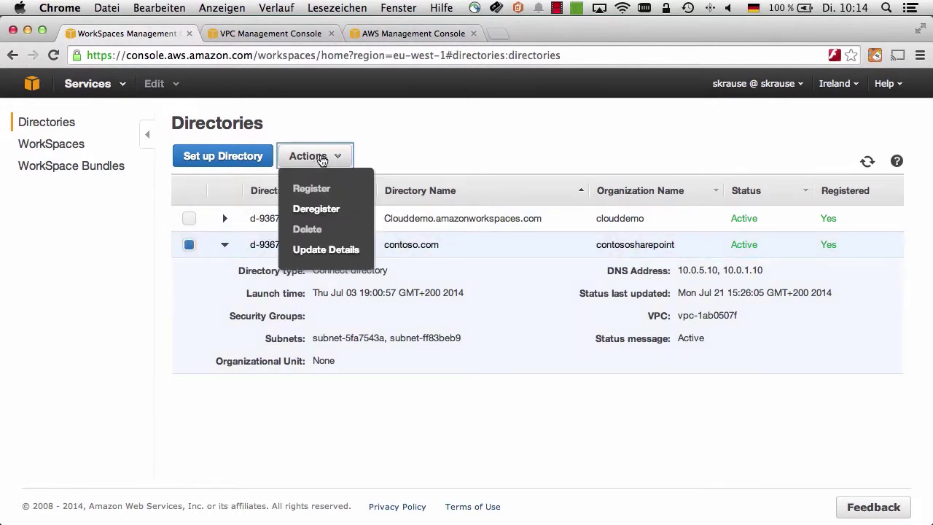
# Step: Review contoso.com's Update Details form, including Security Group and Connect Account sections, cancel, and return to WorkSpaces
pyautogui.click(326, 250)
pyautogui.scroll(-3, 175, 364)
pyautogui.click(201, 366)
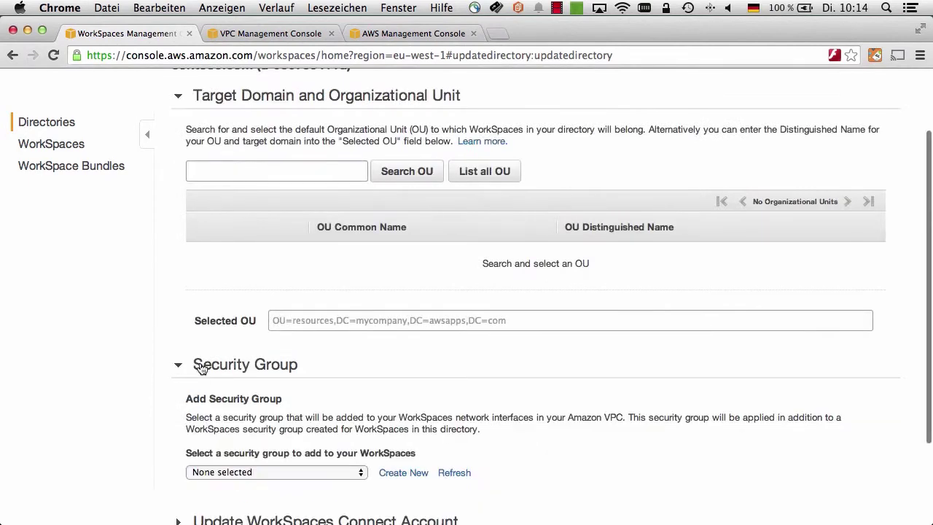
pyautogui.scroll(-3, 201, 367)
pyautogui.click(178, 405)
pyautogui.scroll(-3, 333, 410)
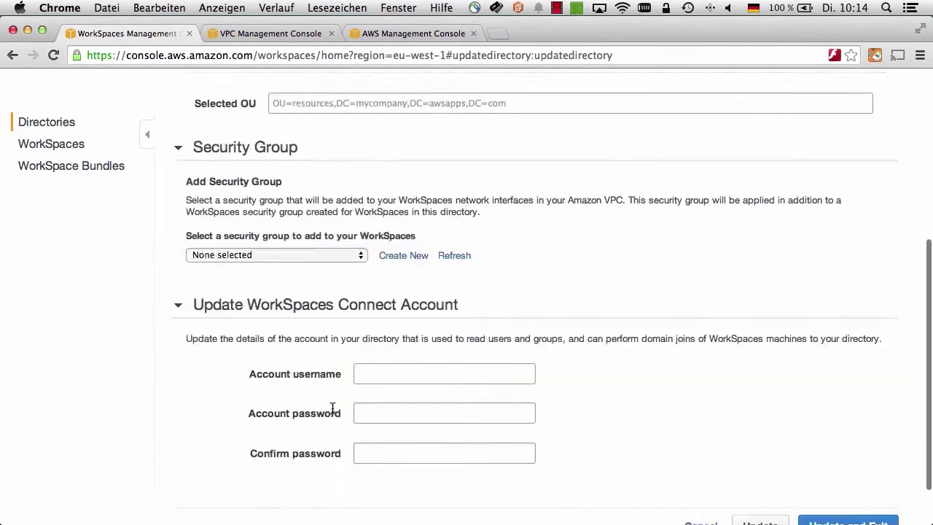
pyautogui.scroll(-1, 332, 410)
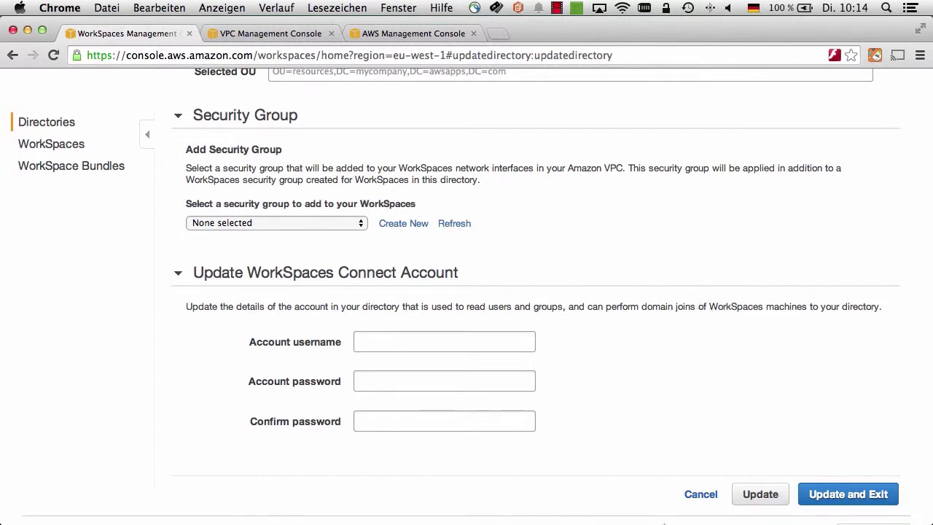
pyautogui.click(693, 495)
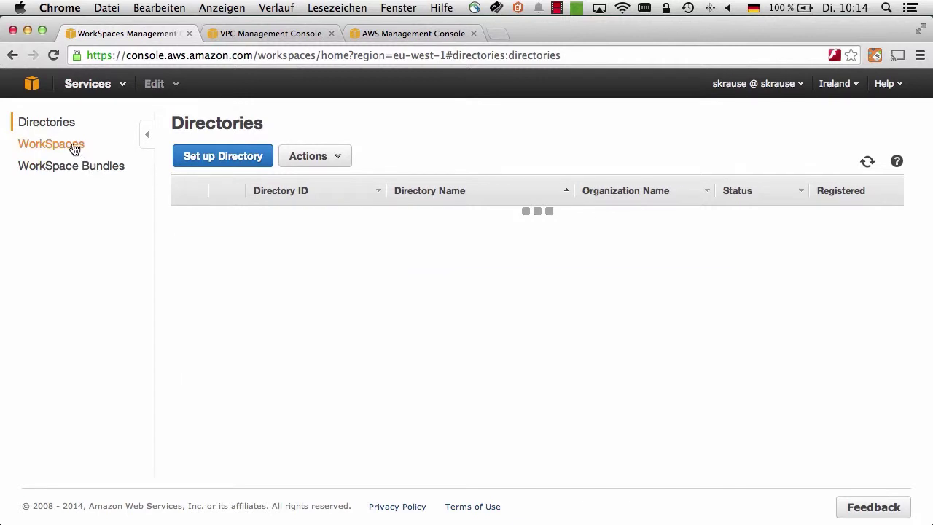
pyautogui.click(73, 145)
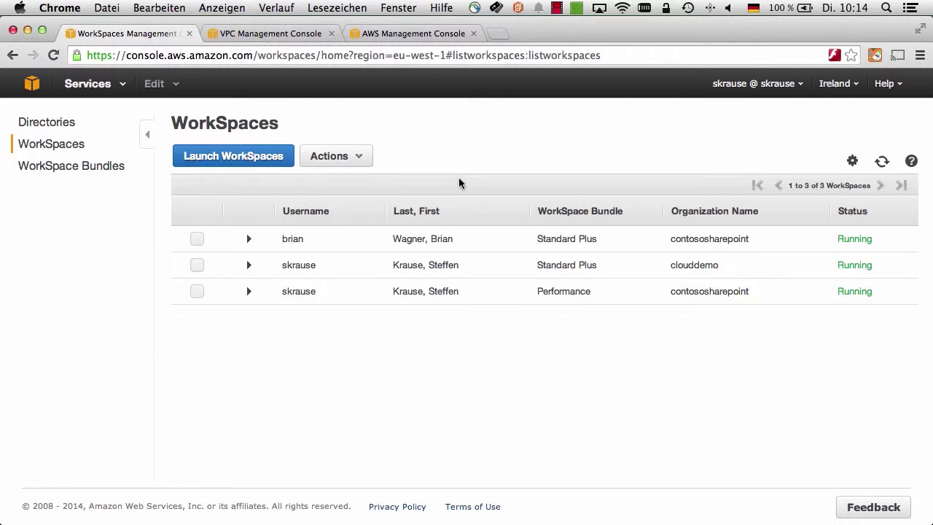
# Step: In the VPC console, inspect VPC vpc-b2617dd0 and the For Workspaces VPC
pyautogui.click(280, 34)
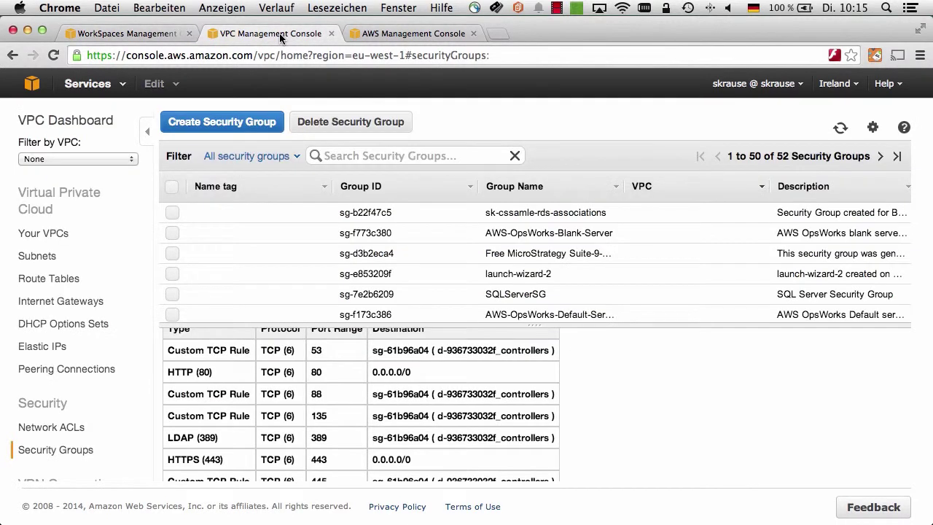
pyautogui.click(50, 236)
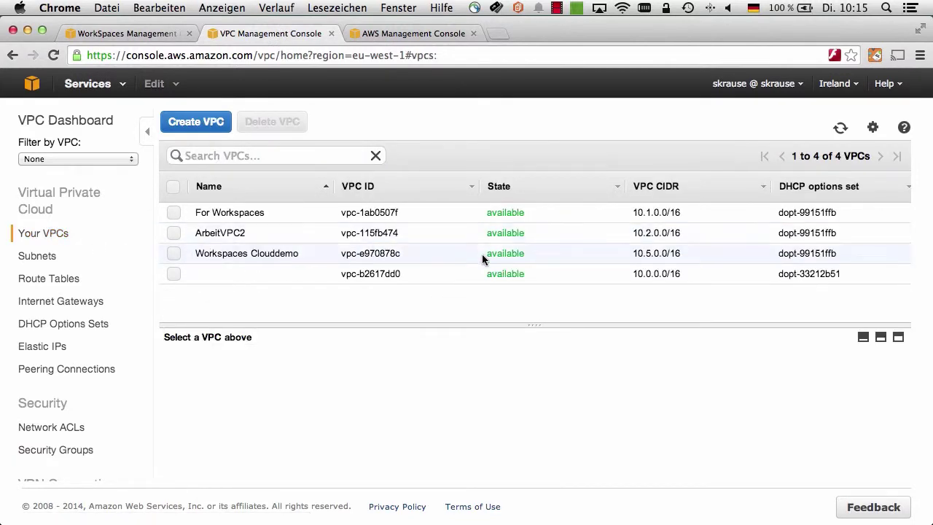
pyautogui.click(370, 272)
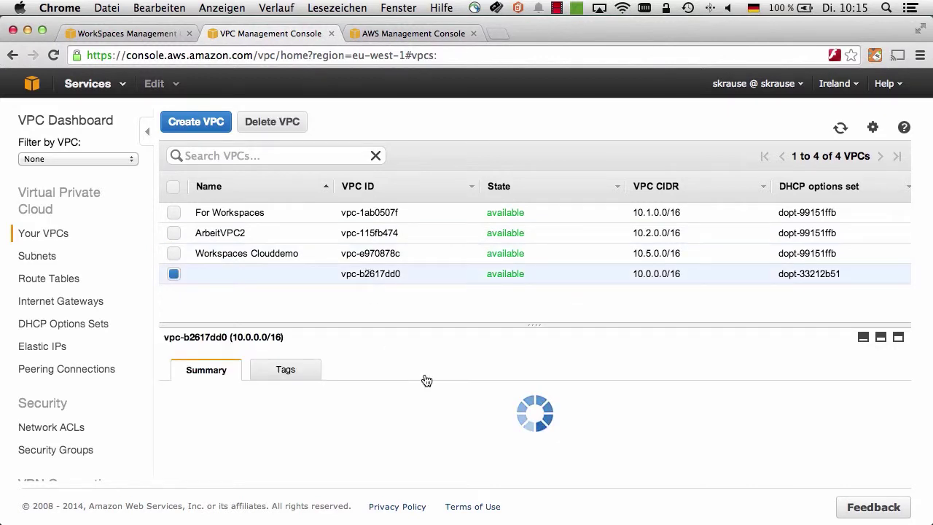
pyautogui.scroll(-2, 521, 384)
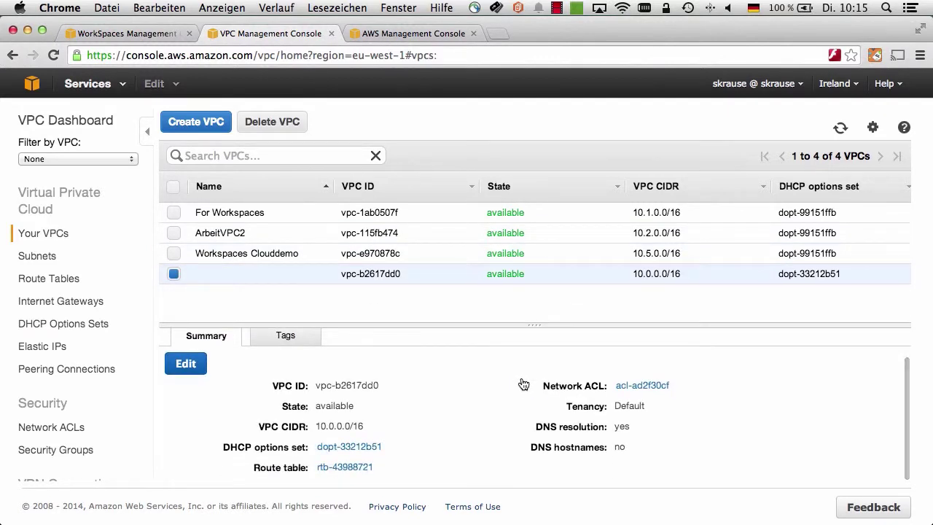
pyautogui.click(345, 212)
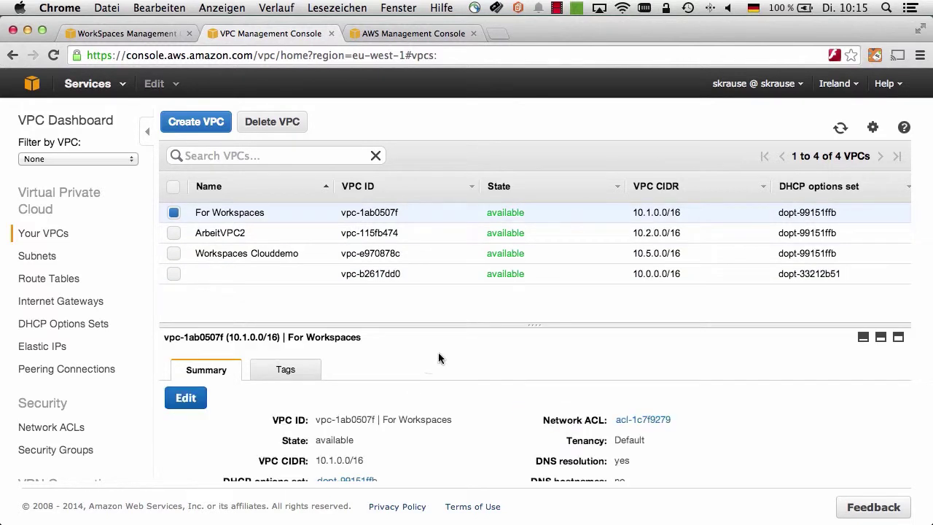
# Step: Inspect the SharePointToWorkspaces peering connection, then go to the Route Tables list
pyautogui.click(81, 369)
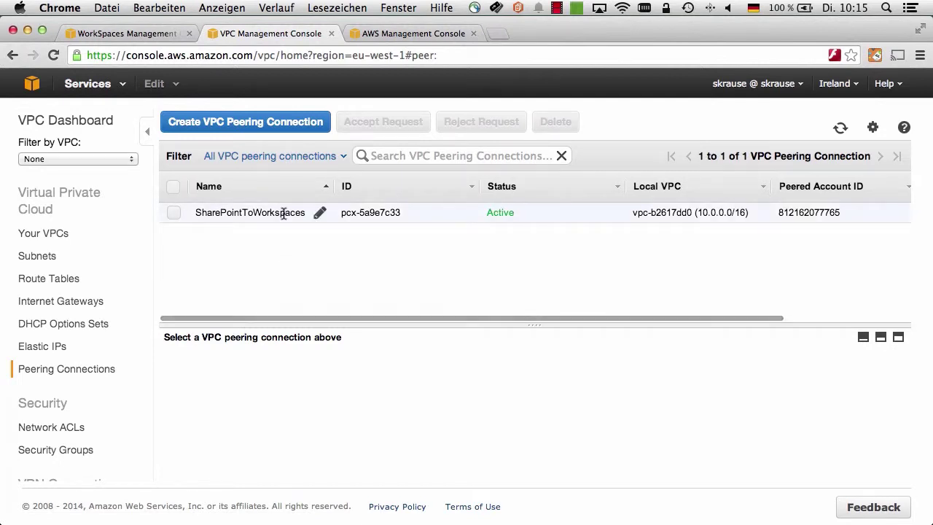
pyautogui.click(284, 213)
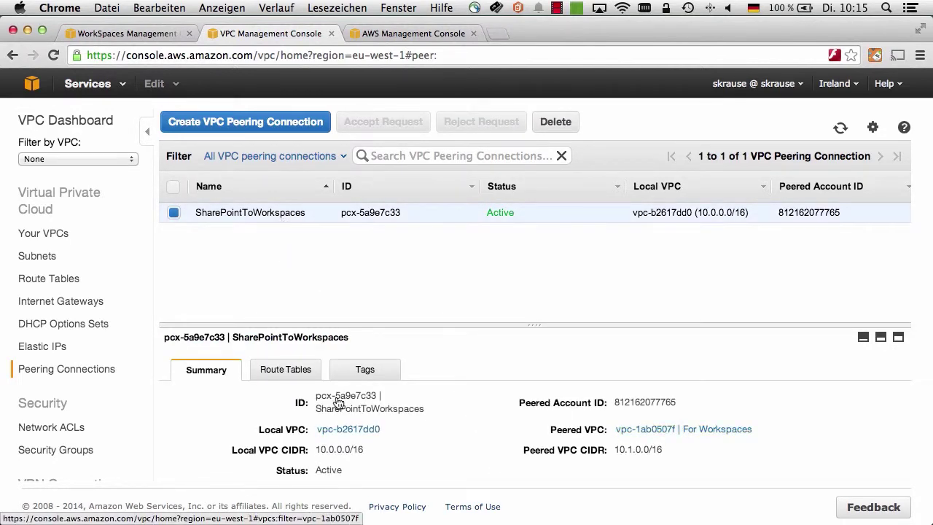
pyautogui.scroll(-3, 134, 364)
pyautogui.scroll(-1, 134, 364)
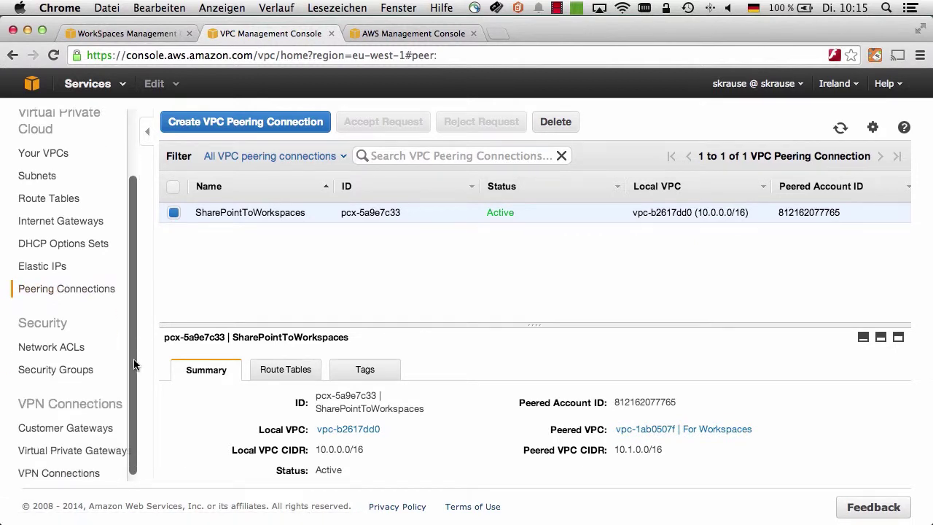
pyautogui.scroll(2, 133, 365)
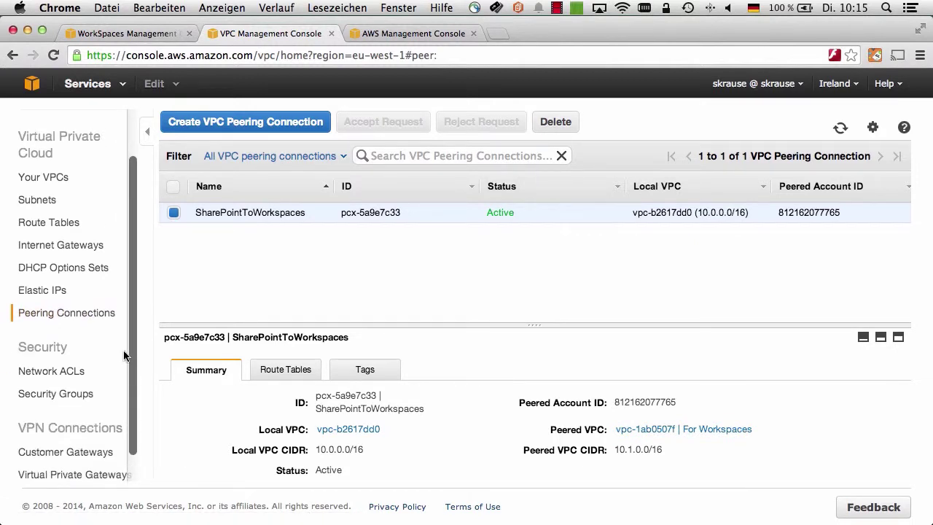
pyautogui.click(59, 223)
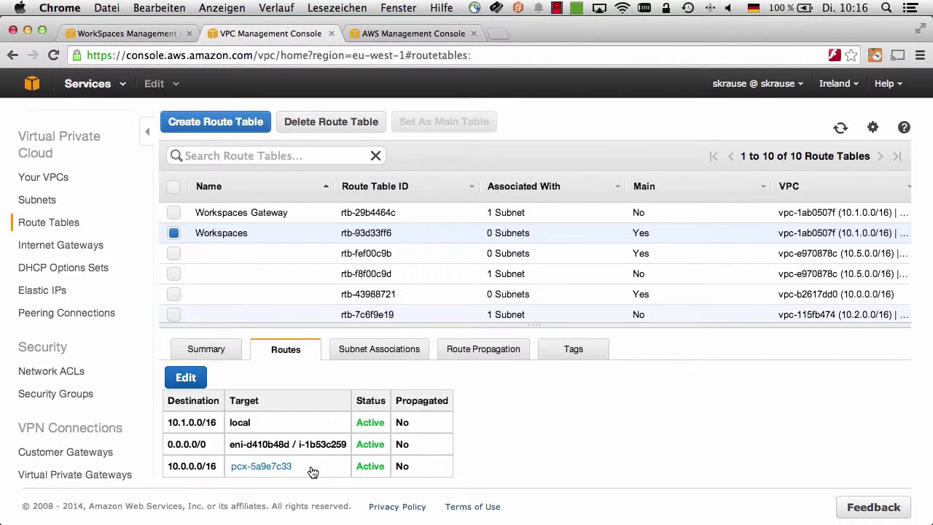
# Step: Review the Domain Controller group sg-c3799fa6's inbound rules, including ALL UDP and ALL ICMP from 10.1.0.0/23
pyautogui.click(55, 393)
pyautogui.click(323, 274)
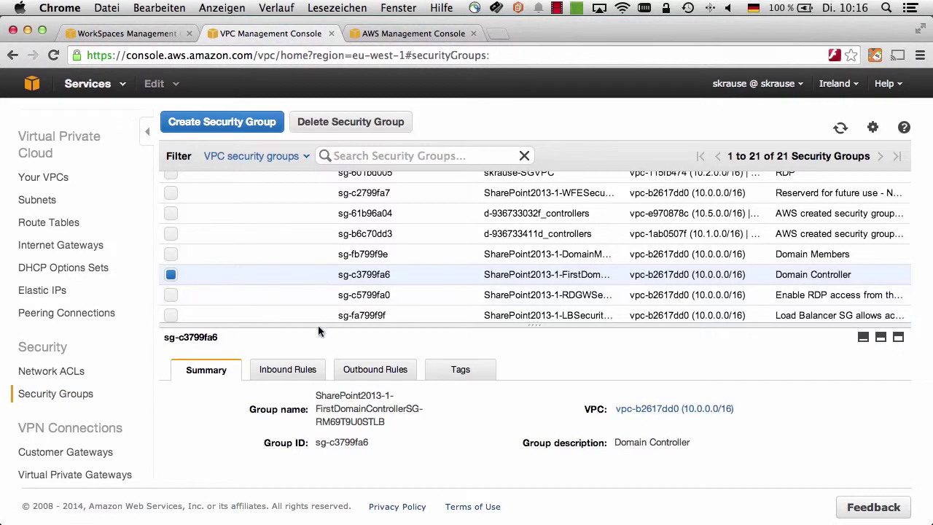
pyautogui.click(288, 370)
pyautogui.scroll(-4, 379, 396)
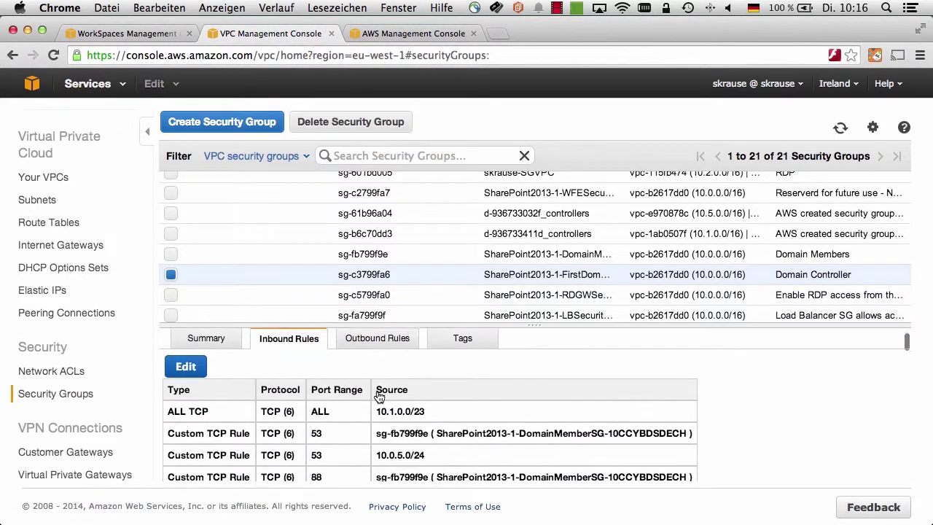
pyautogui.scroll(-10, 380, 396)
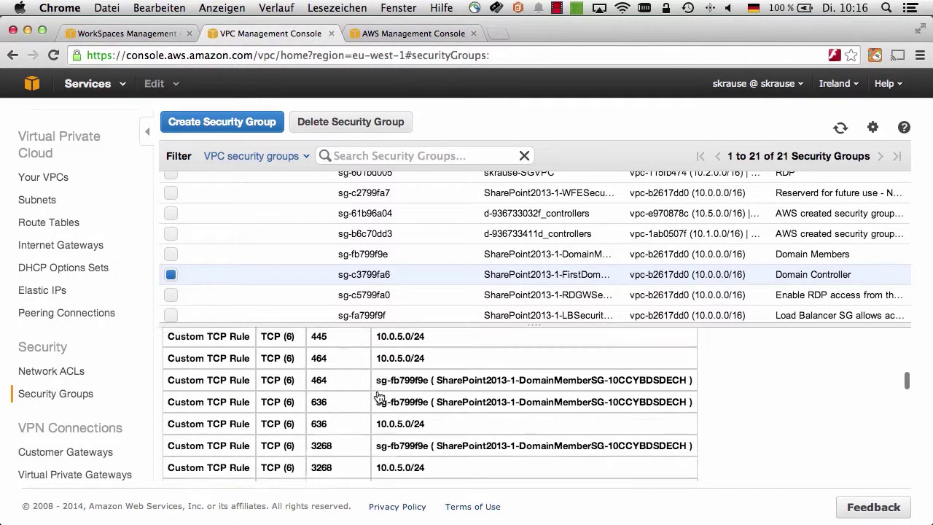
pyautogui.scroll(-8, 379, 396)
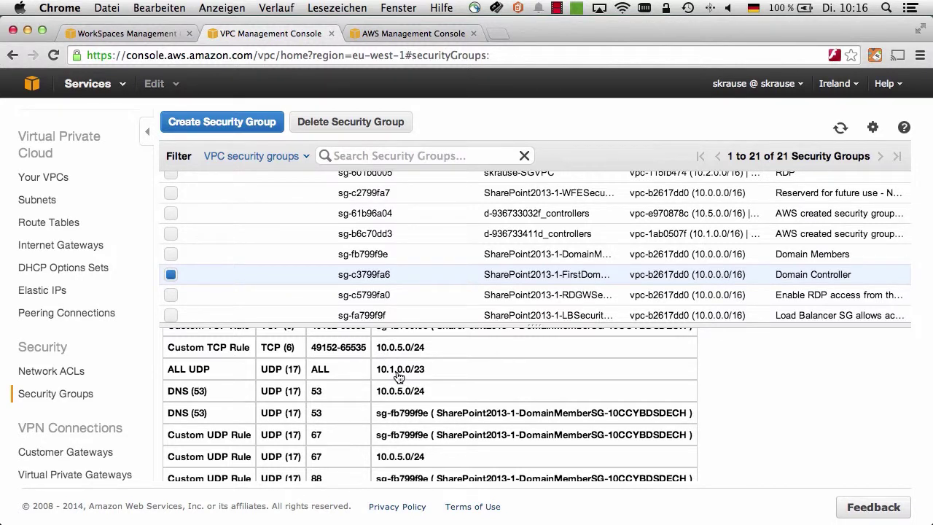
pyautogui.scroll(-10, 398, 376)
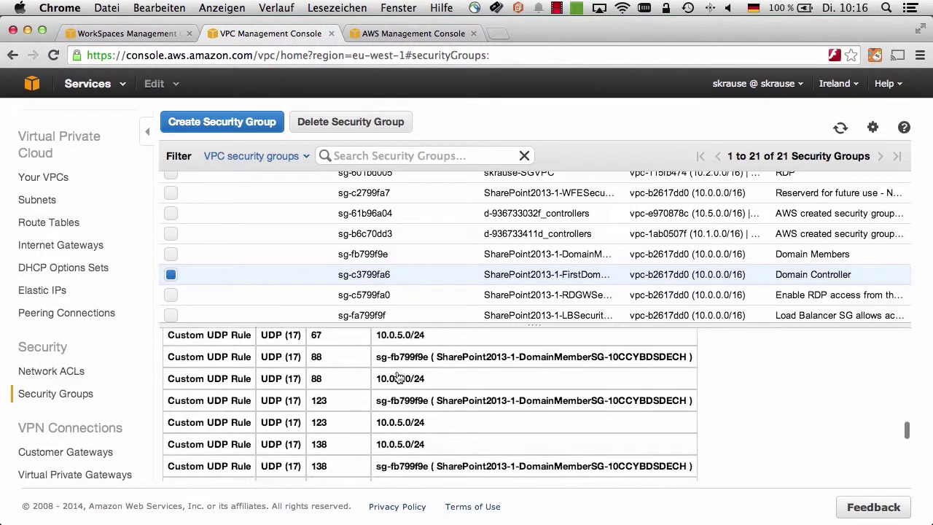
pyautogui.scroll(-6, 398, 376)
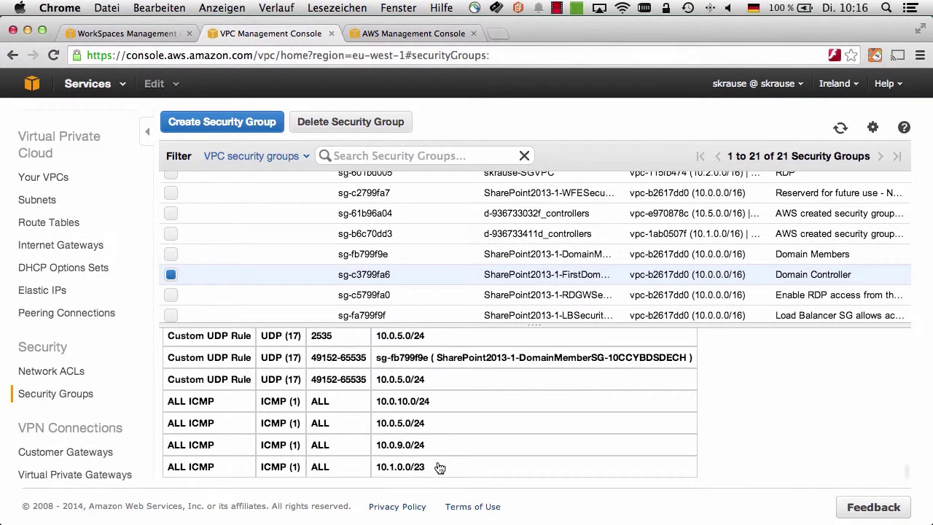
pyautogui.scroll(3, 518, 241)
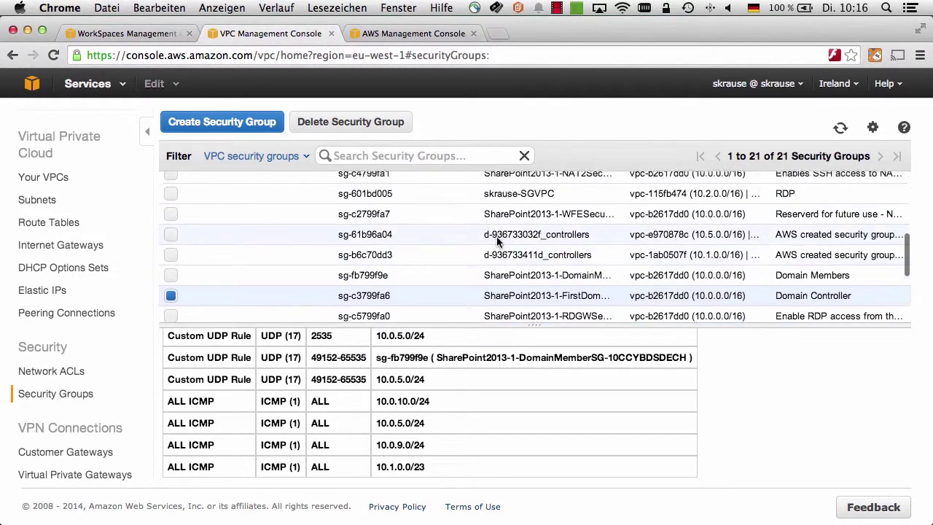